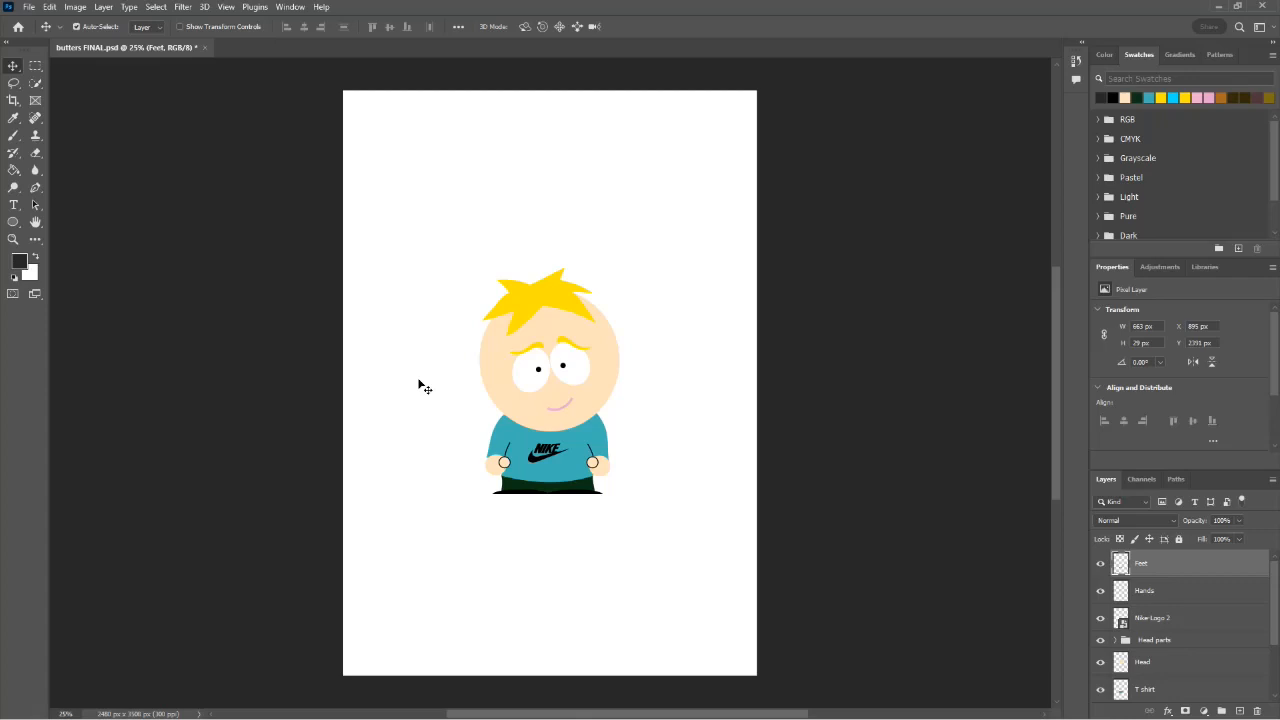
# Save the Butters document as a new Photoshop file named "me as southpark" in the South Park Characters folder.
pyautogui.click(419, 380)
pyautogui.click(416, 380)
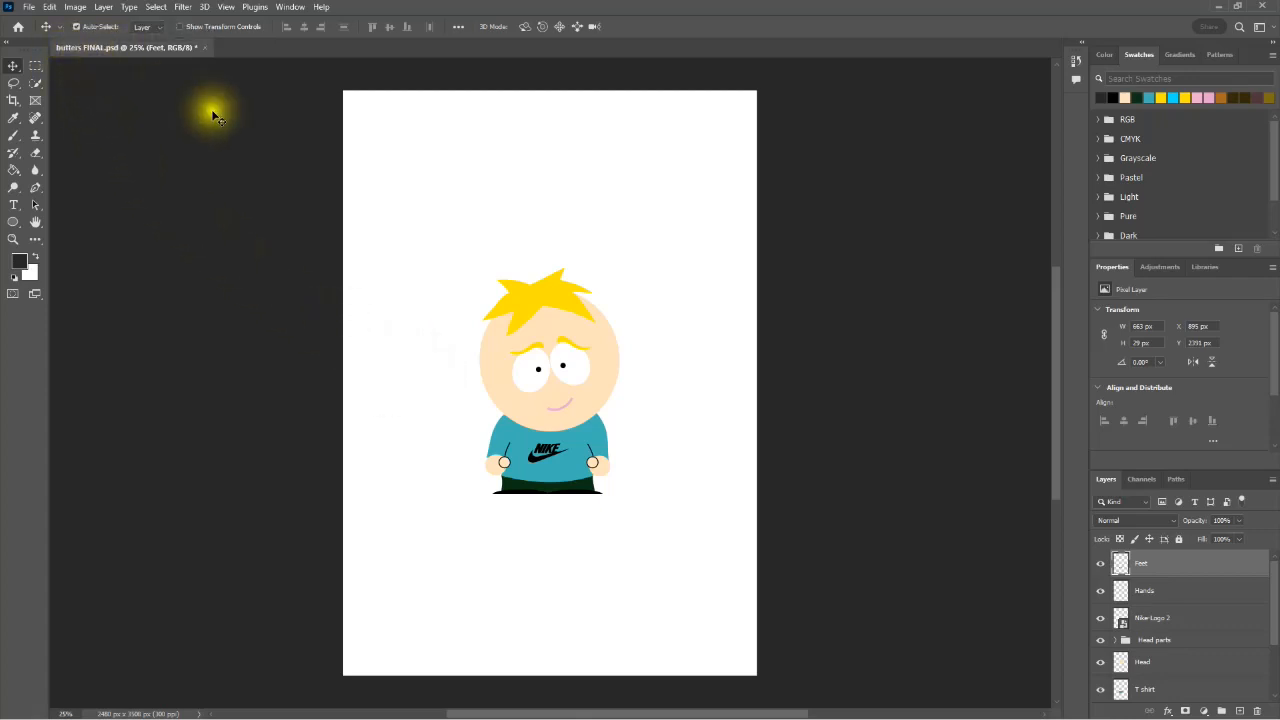
pyautogui.click(29, 8)
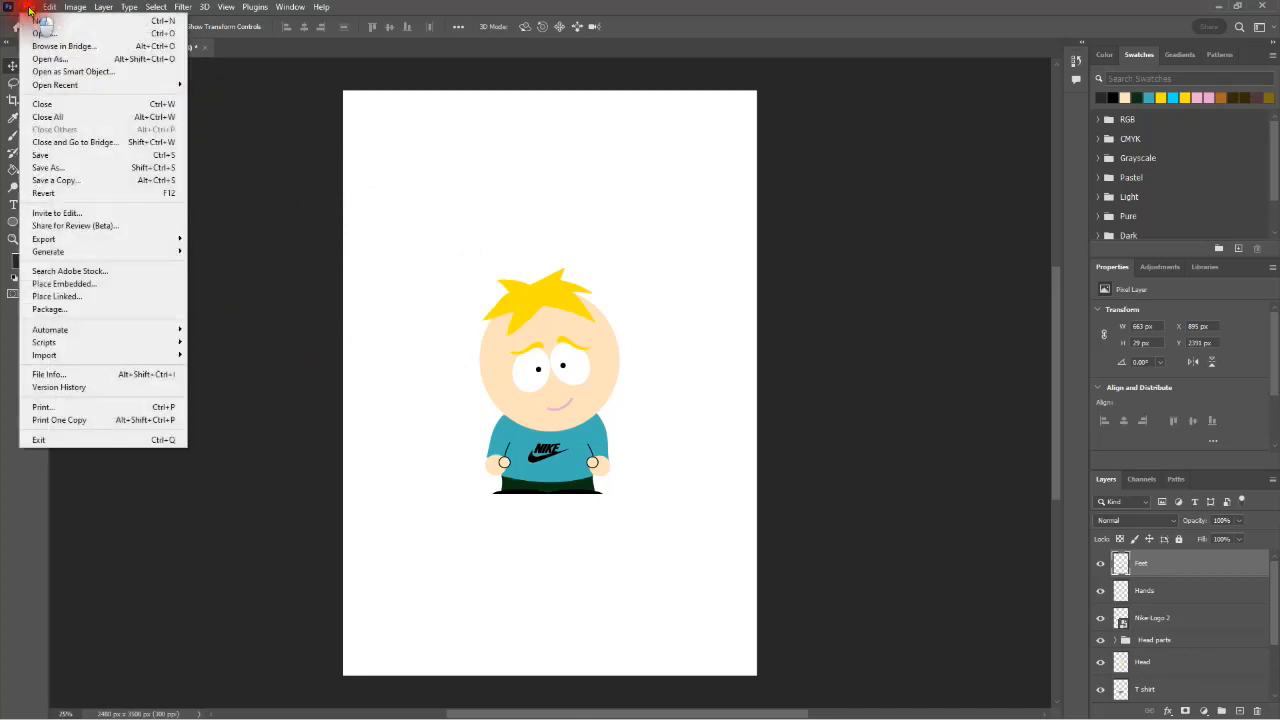
pyautogui.click(66, 170)
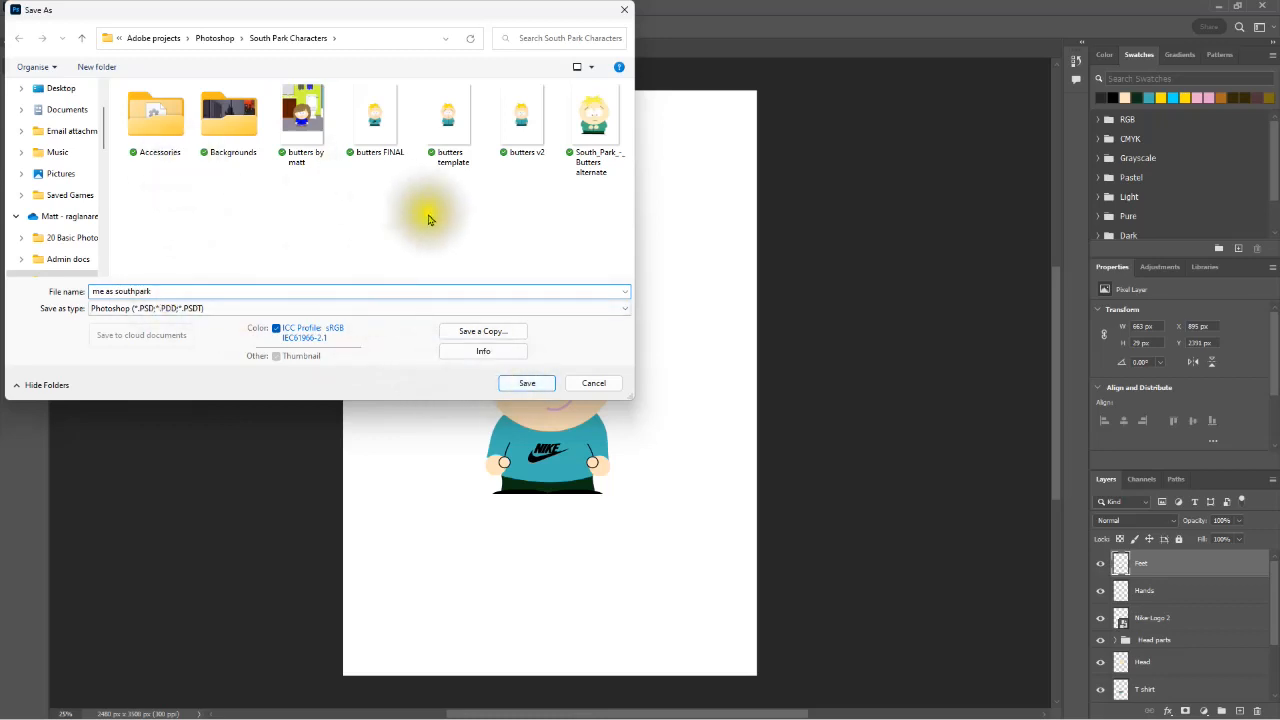
pyautogui.click(524, 387)
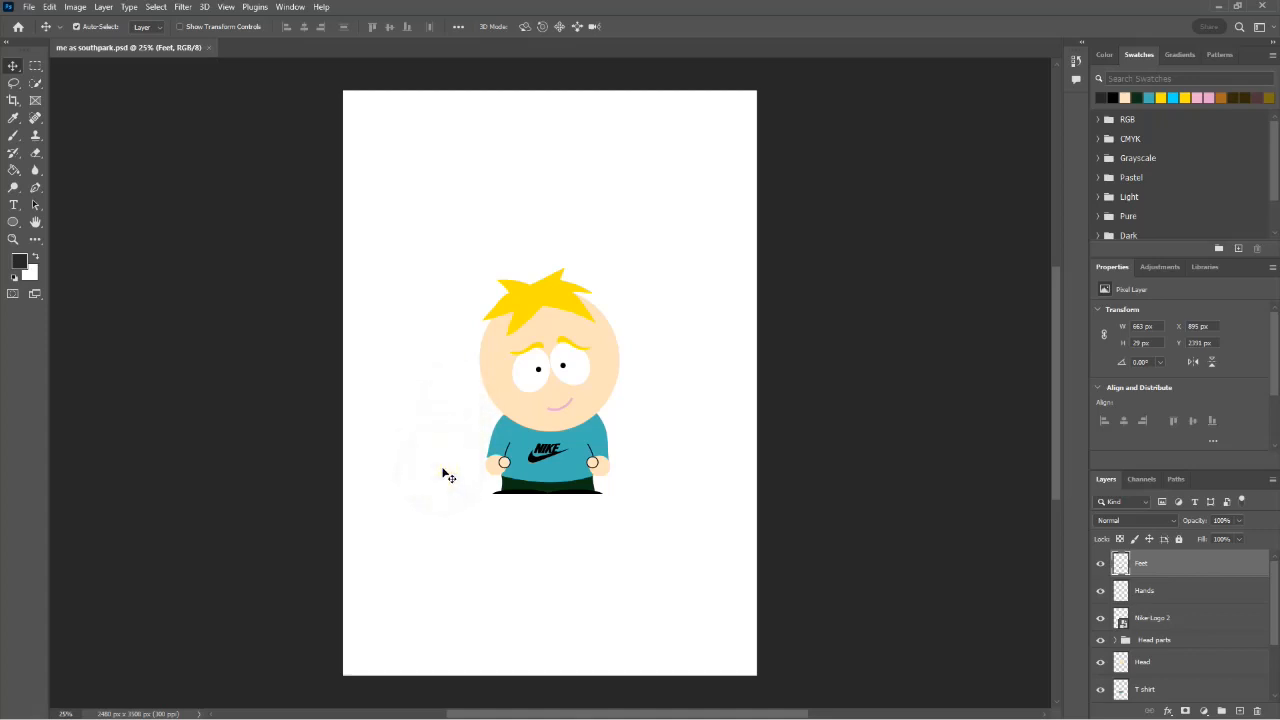
# Switch to Google Drive in Chrome, open the Mouths folder inside Accessories and show its files as a grid.
pyautogui.moveTo(490, 712)
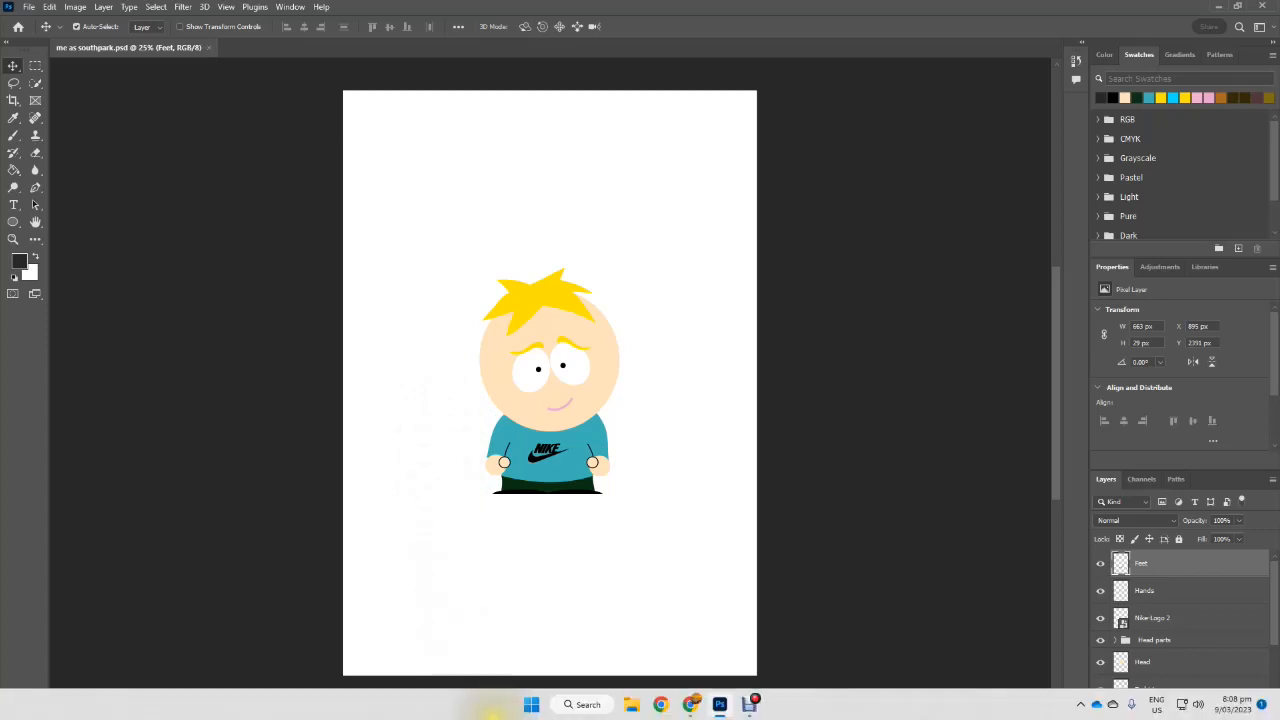
pyautogui.click(692, 705)
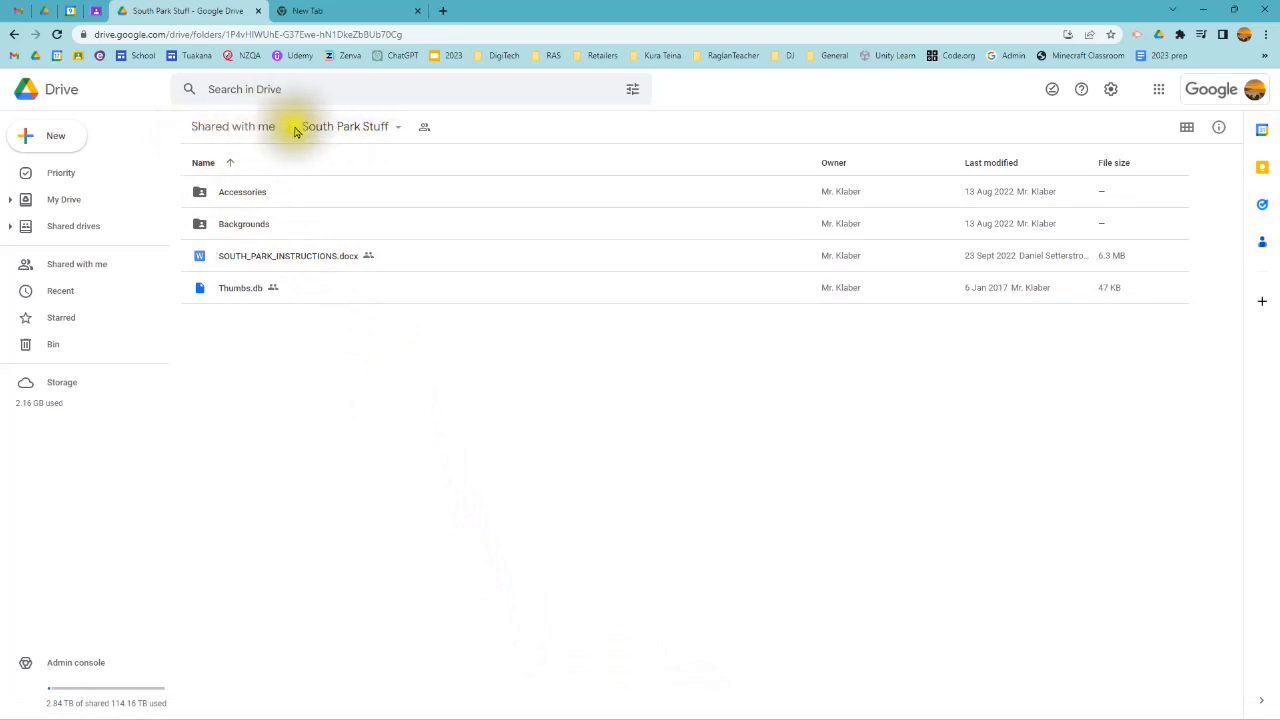
pyautogui.doubleClick(240, 192)
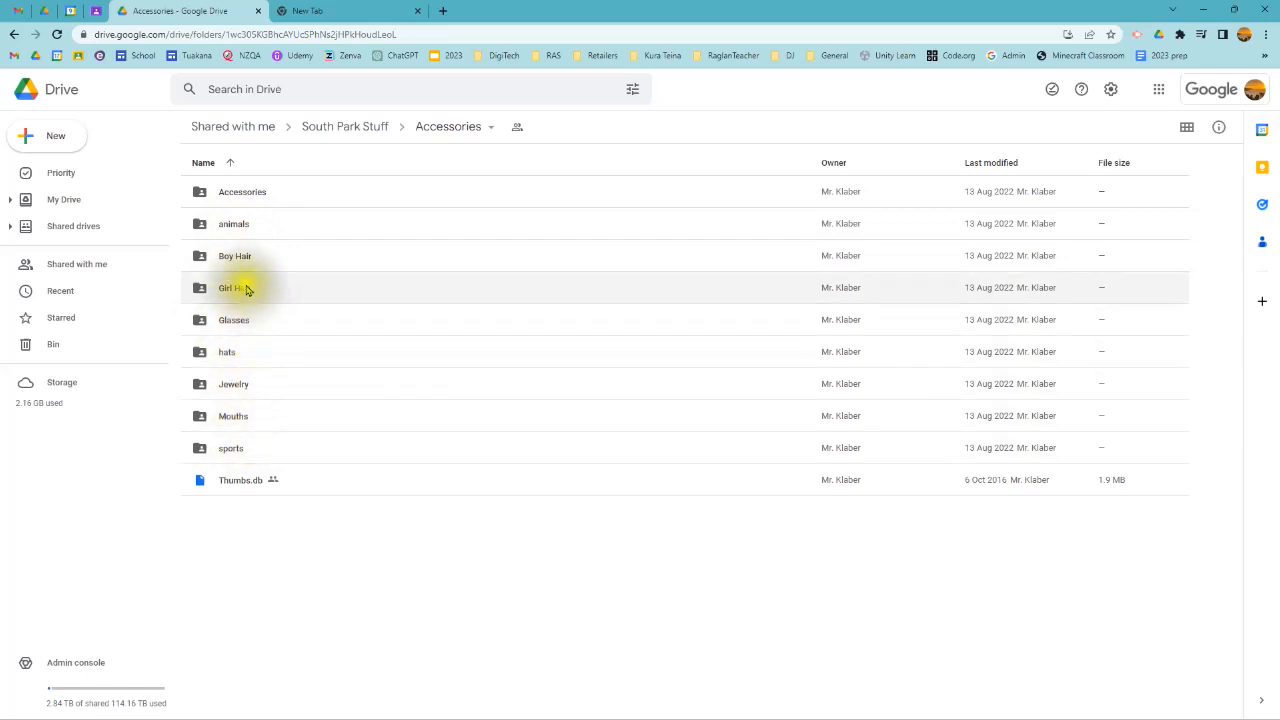
pyautogui.doubleClick(264, 415)
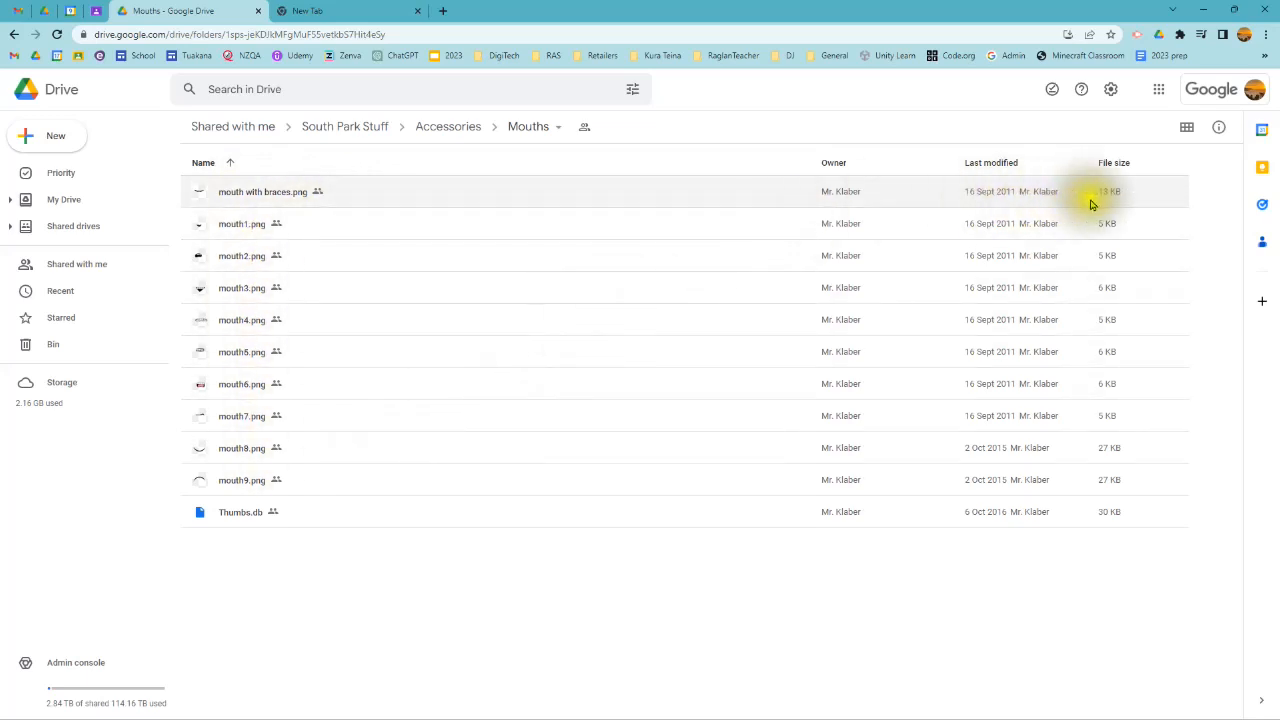
pyautogui.click(1187, 130)
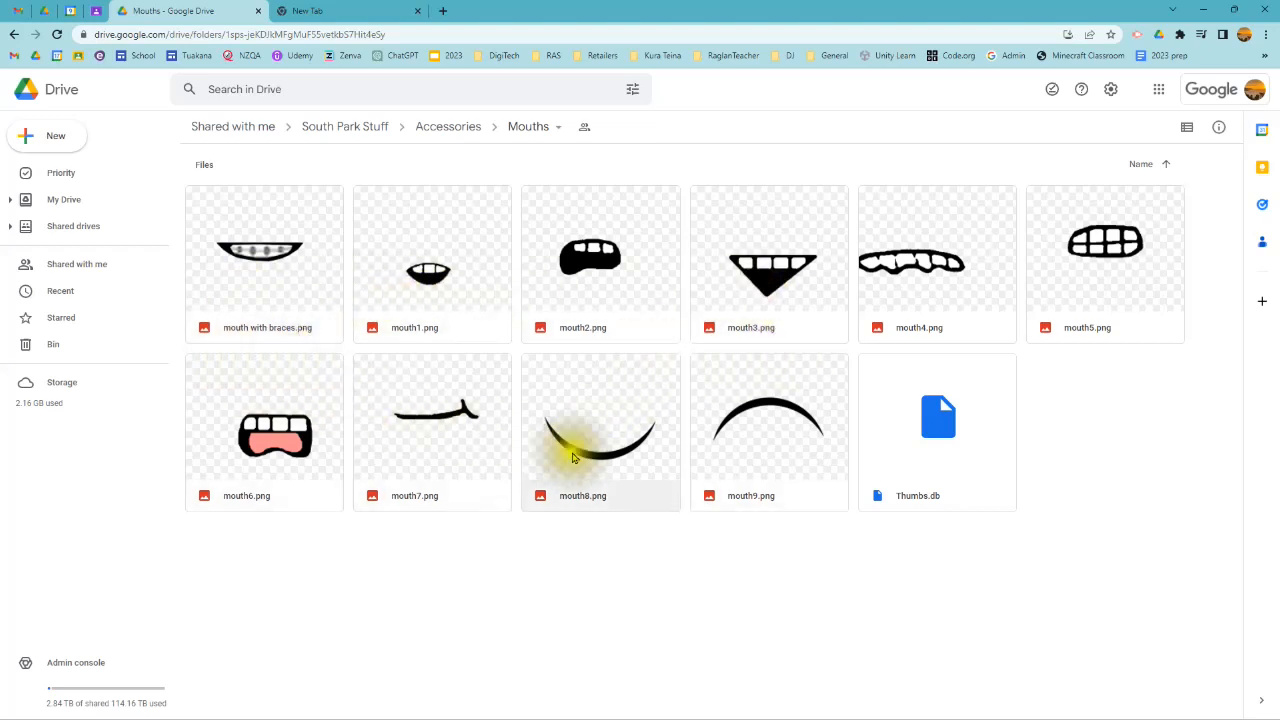
# Download mouth3.png from the Mouths folder and open the Downloads folder in File Explorer over Photoshop.
pyautogui.rightClick(757, 247)
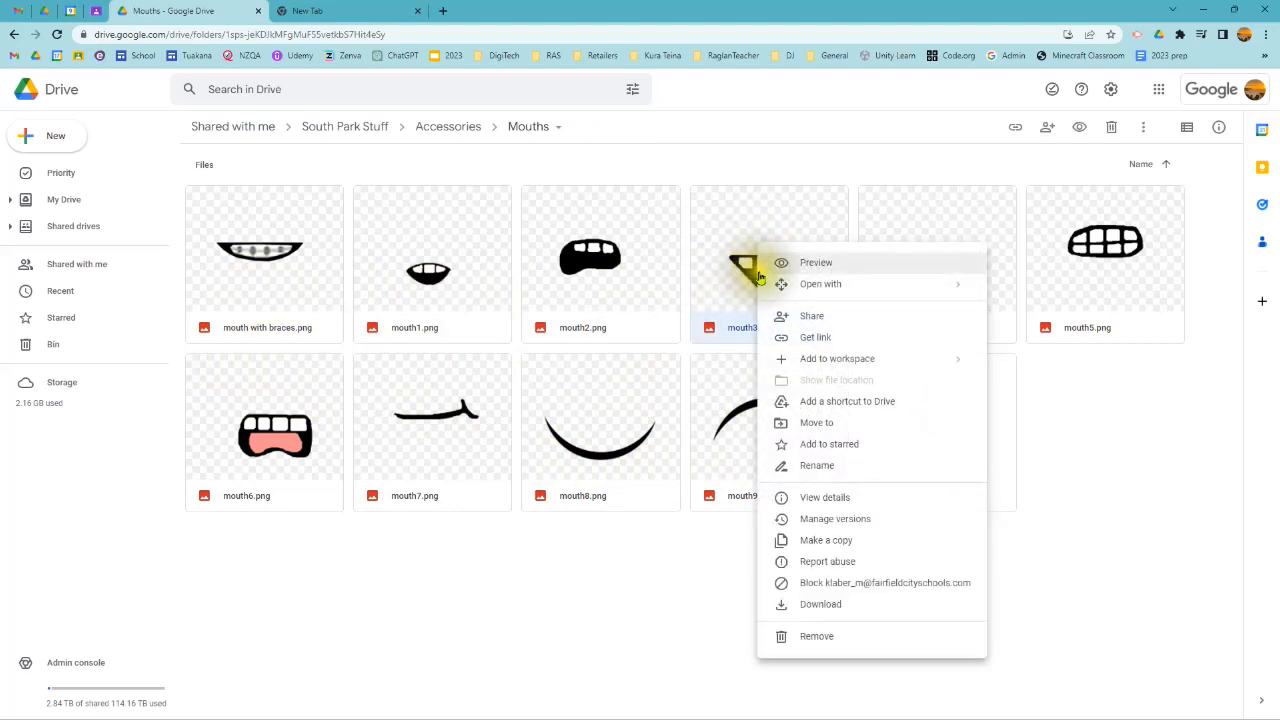
pyautogui.click(837, 606)
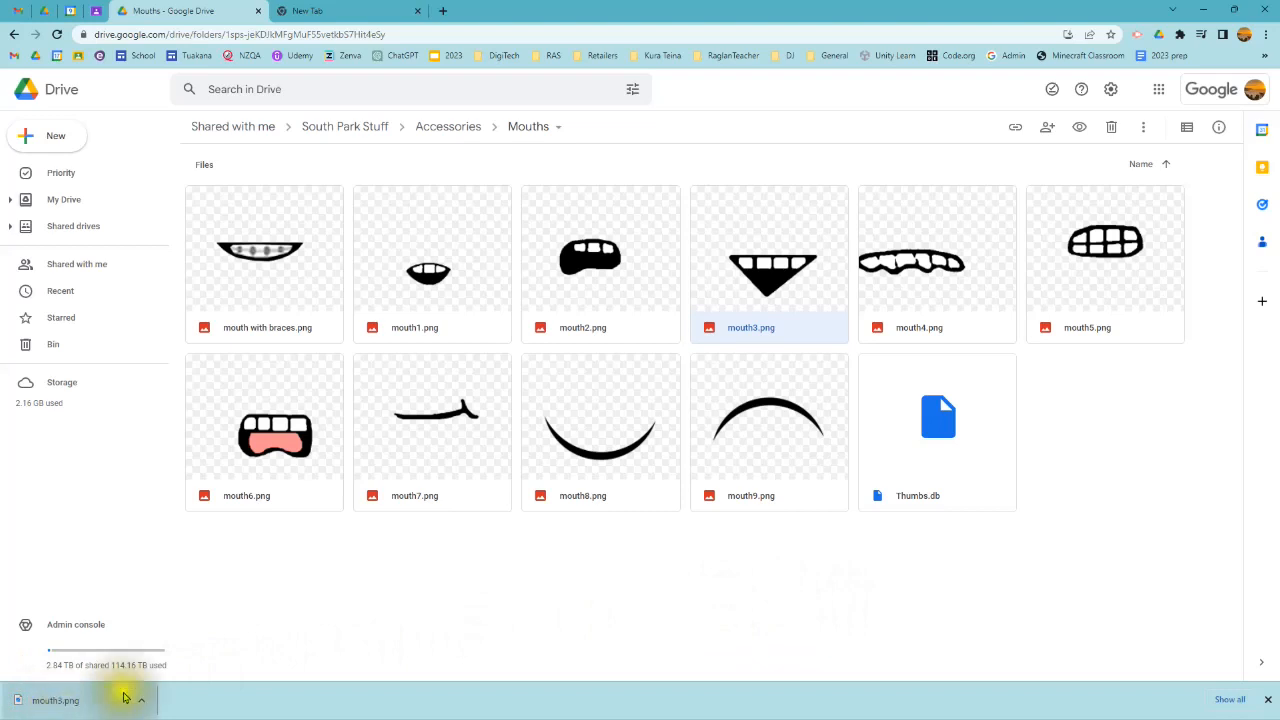
pyautogui.moveTo(677, 697)
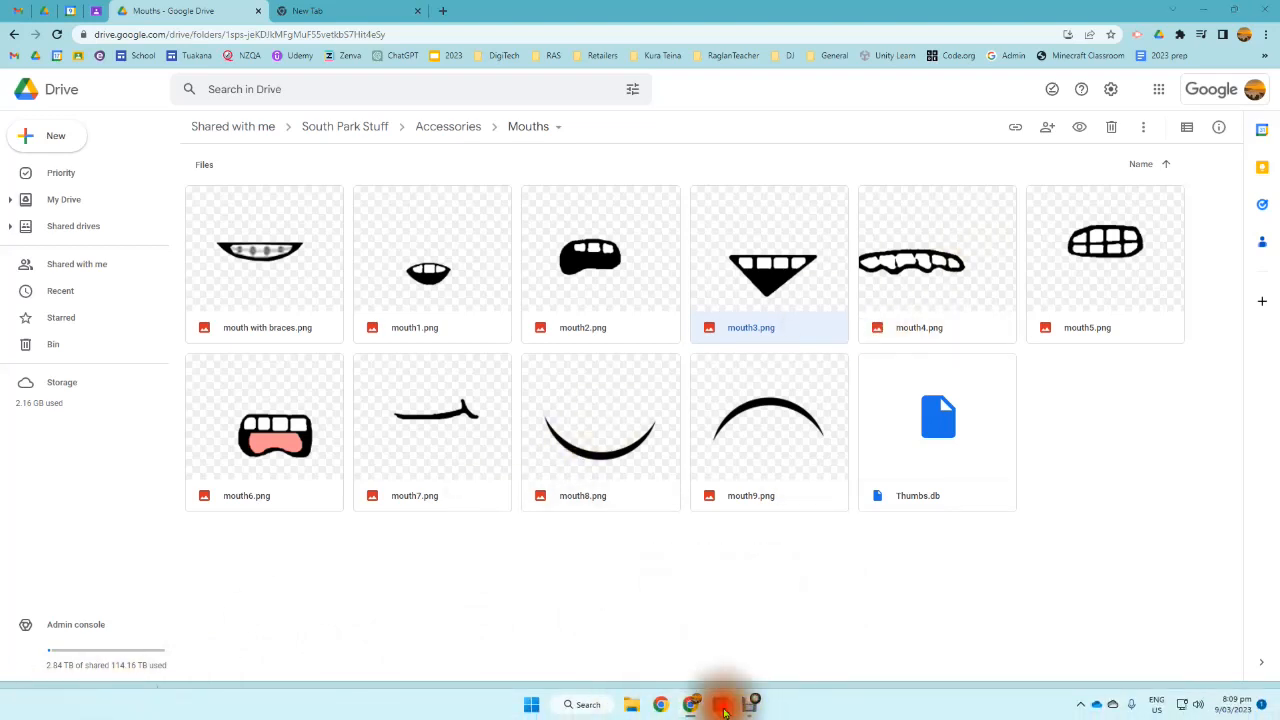
pyautogui.click(719, 705)
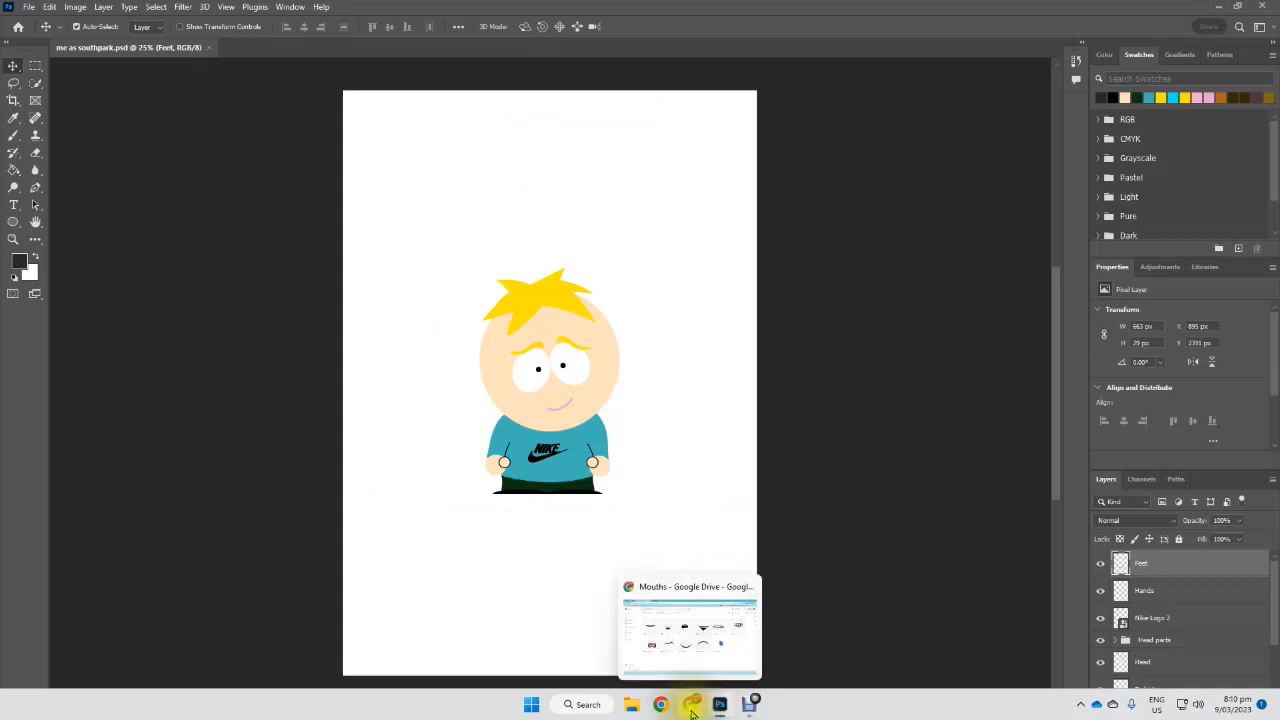
pyautogui.click(631, 706)
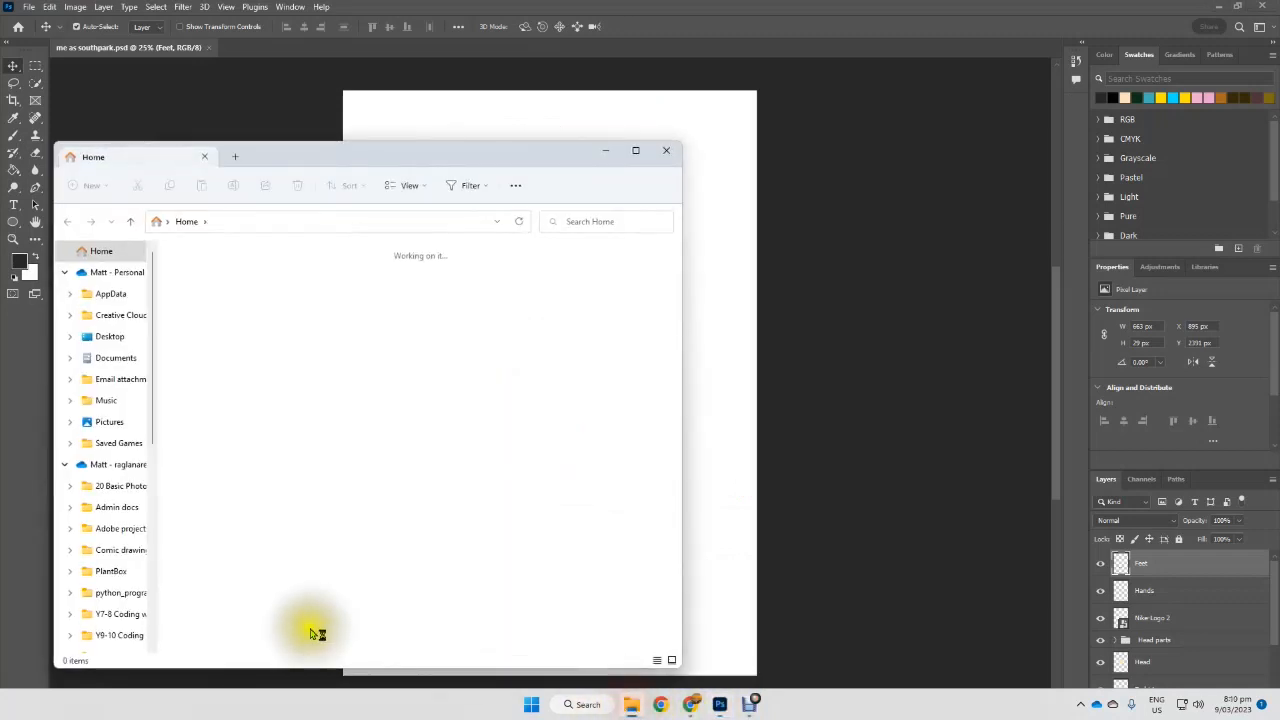
pyautogui.doubleClick(369, 285)
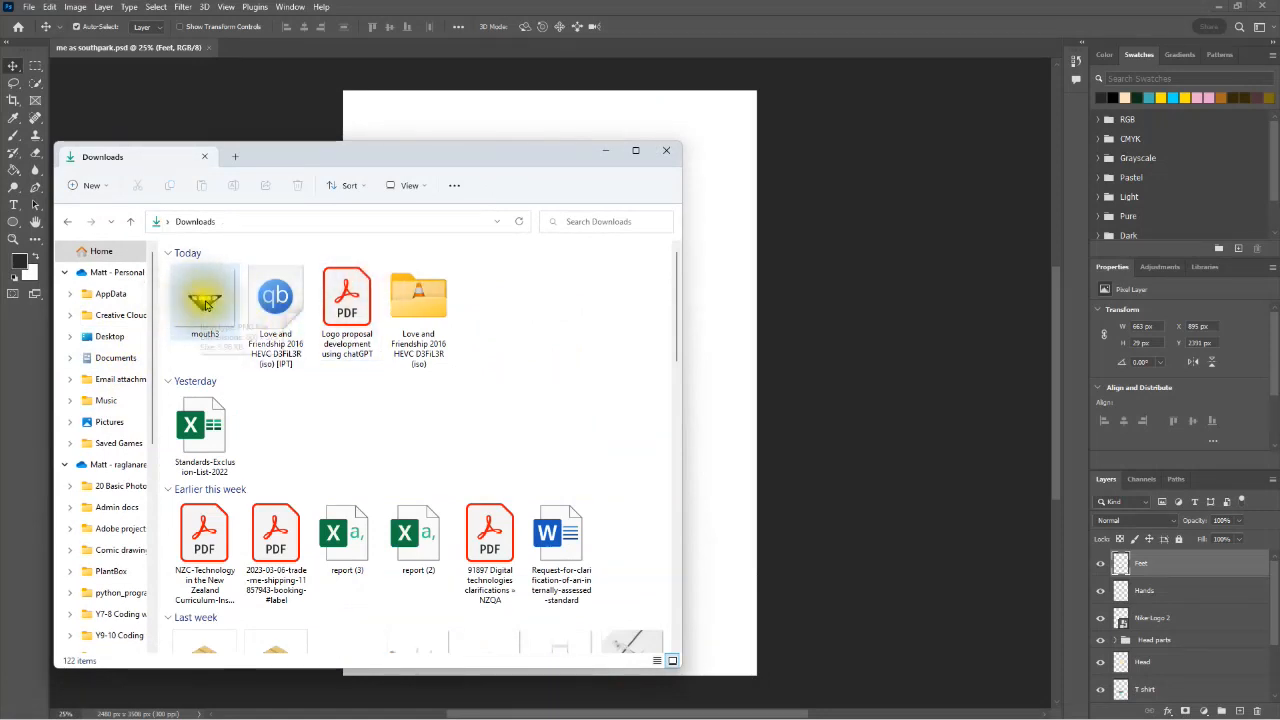
# Delete the Love and Friendship 2016 [IPT] file from Downloads and move the folder window aside to uncover the character.
pyautogui.click(266, 296)
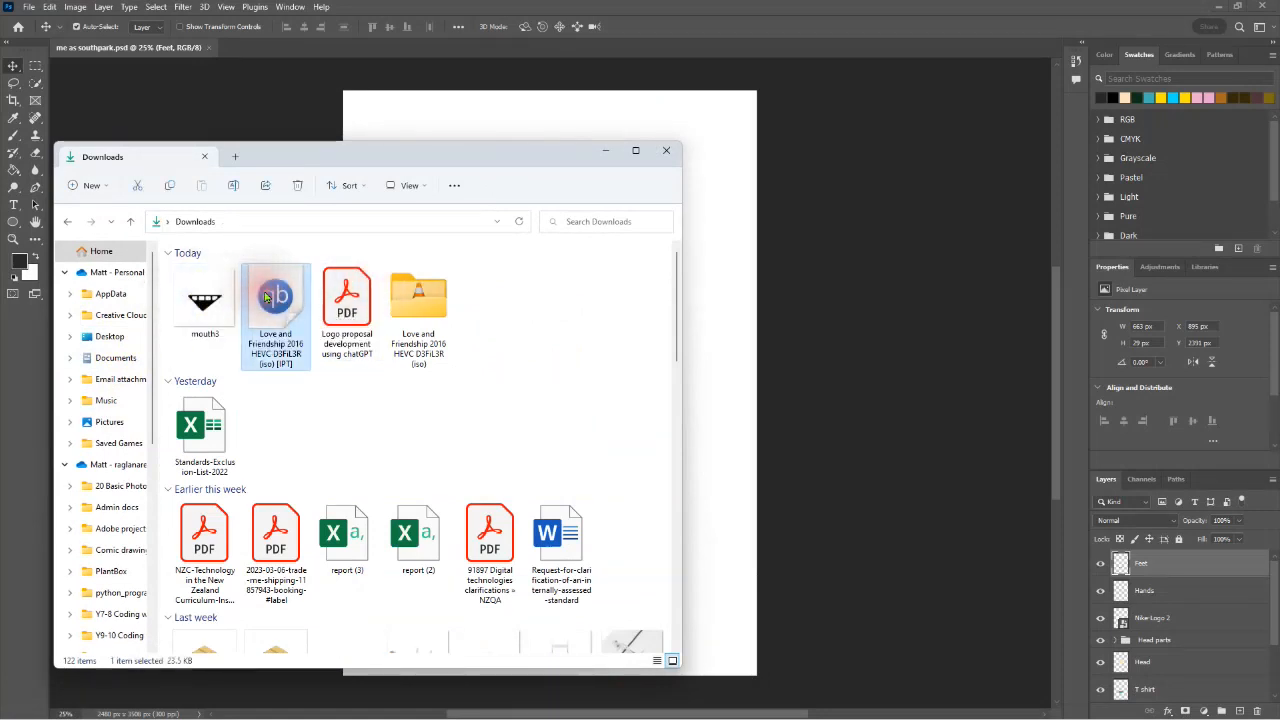
pyautogui.press('Delete')
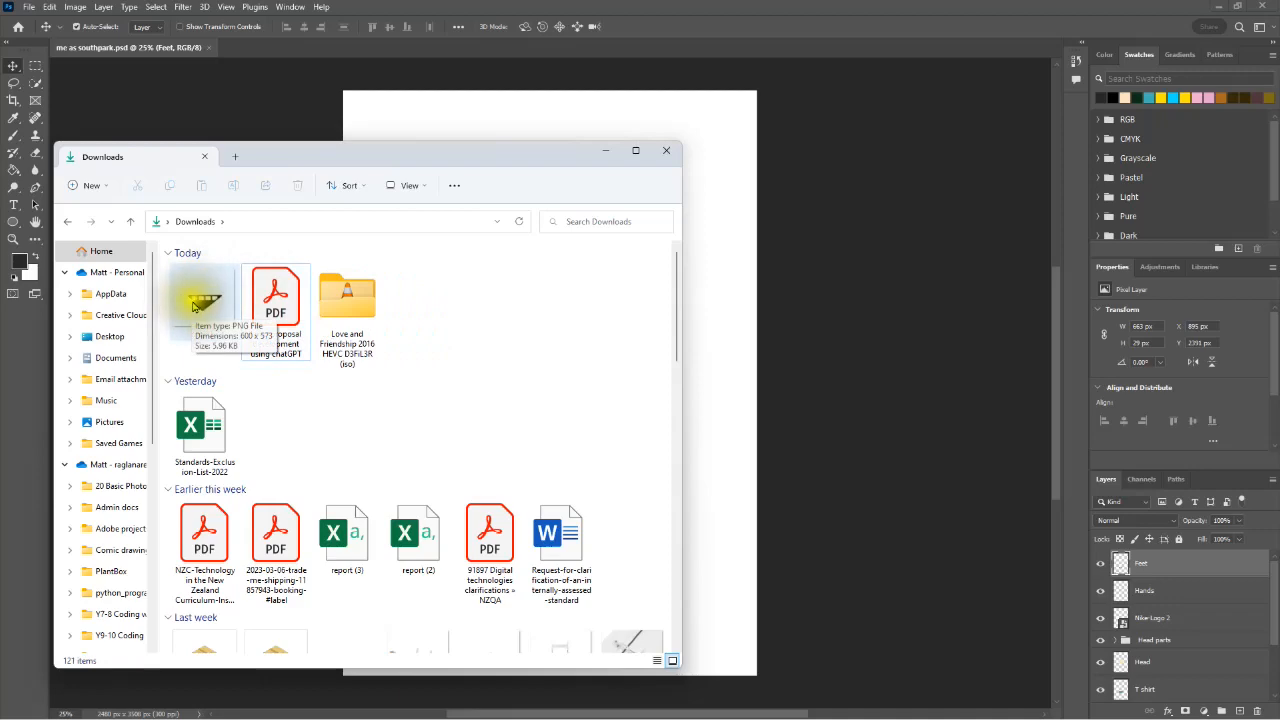
pyautogui.moveTo(281, 158)
pyautogui.mouseDown()
pyautogui.moveTo(330, 247)
pyautogui.moveTo(271, 257)
pyautogui.moveTo(149, 206)
pyautogui.moveTo(125, 163)
pyautogui.mouseUp()
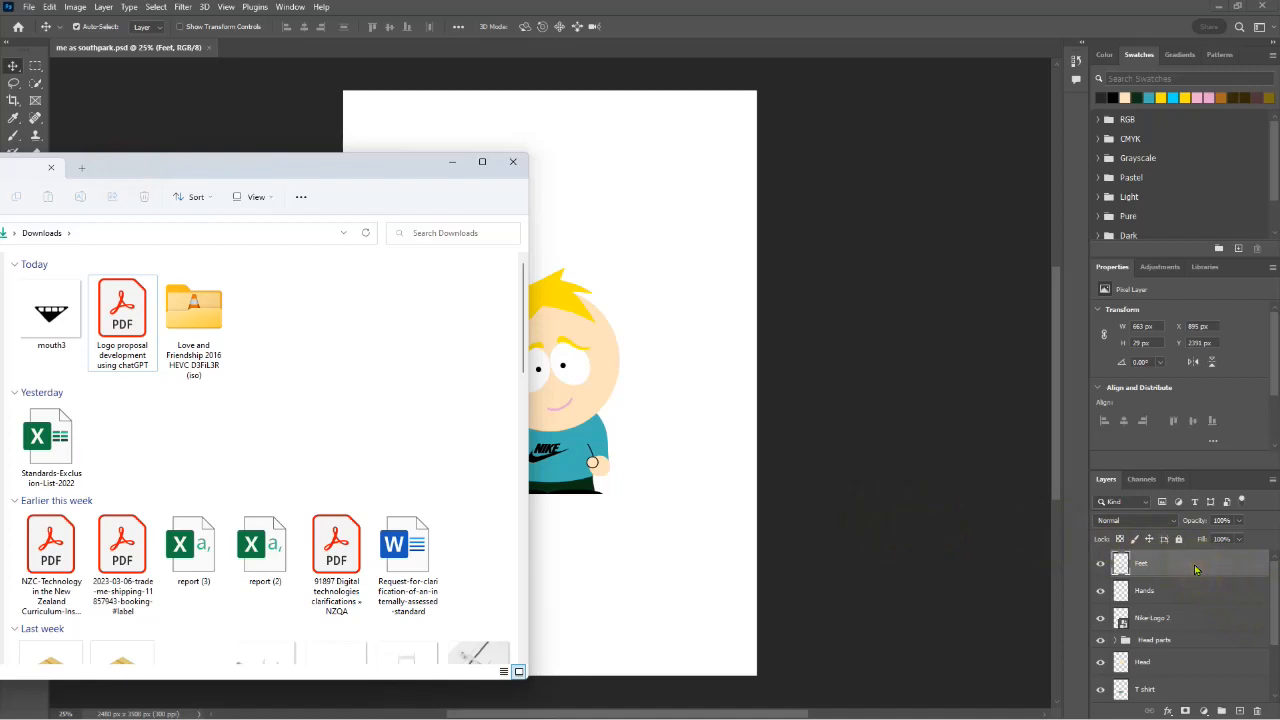
# Deselect all layers and place the downloaded mouth3 image from the Downloads folder into the document.
pyautogui.click(1274, 665)
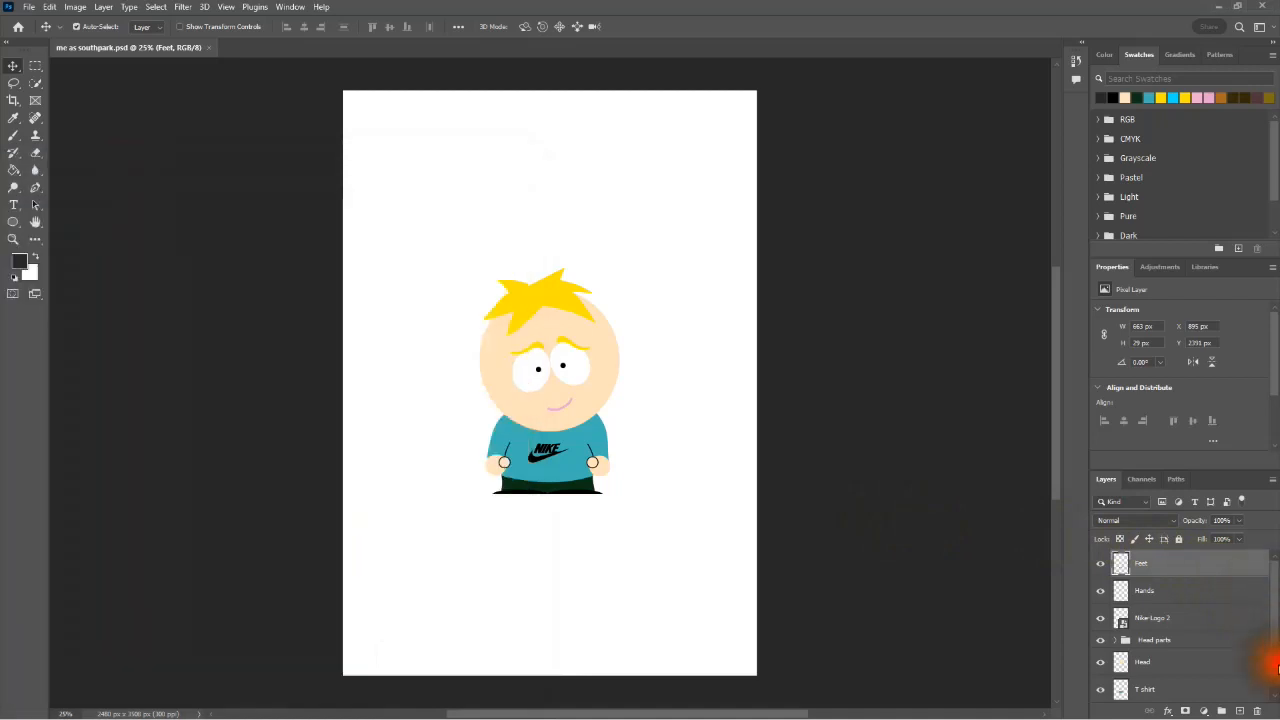
pyautogui.keyDown('ctrl'); pyautogui.click(1153, 569); pyautogui.keyUp('ctrl')
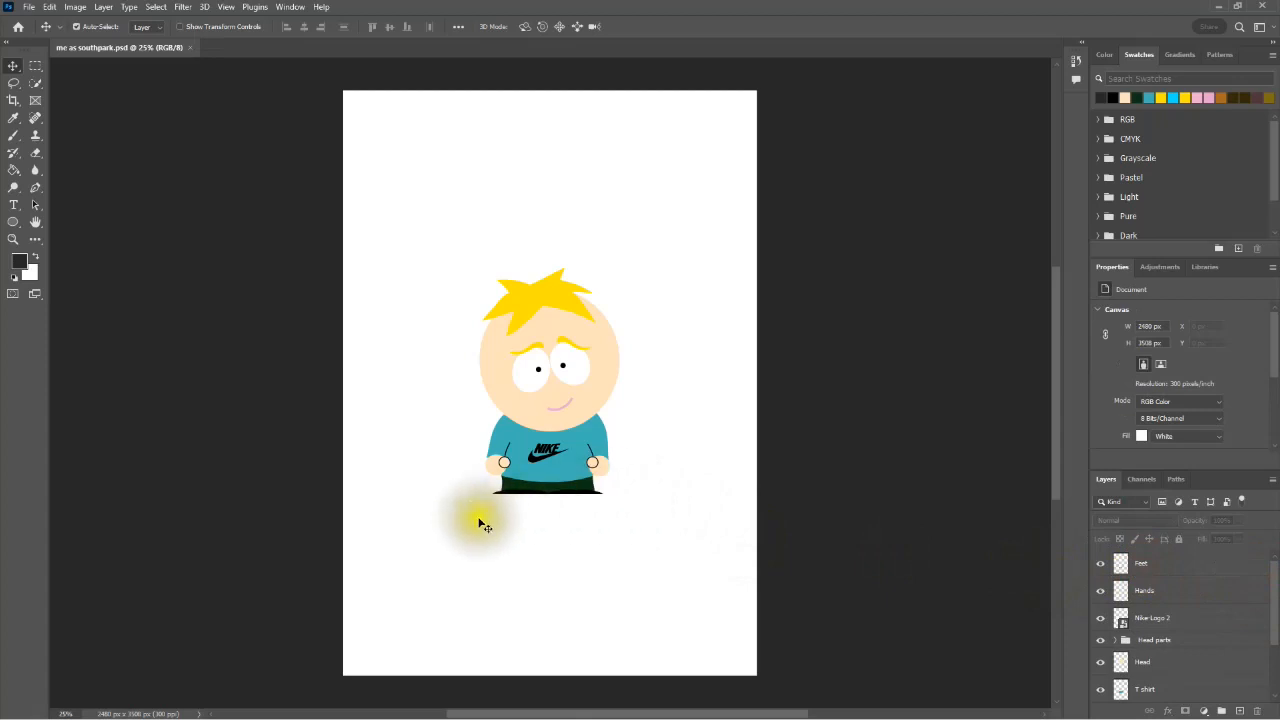
pyautogui.moveTo(357, 715)
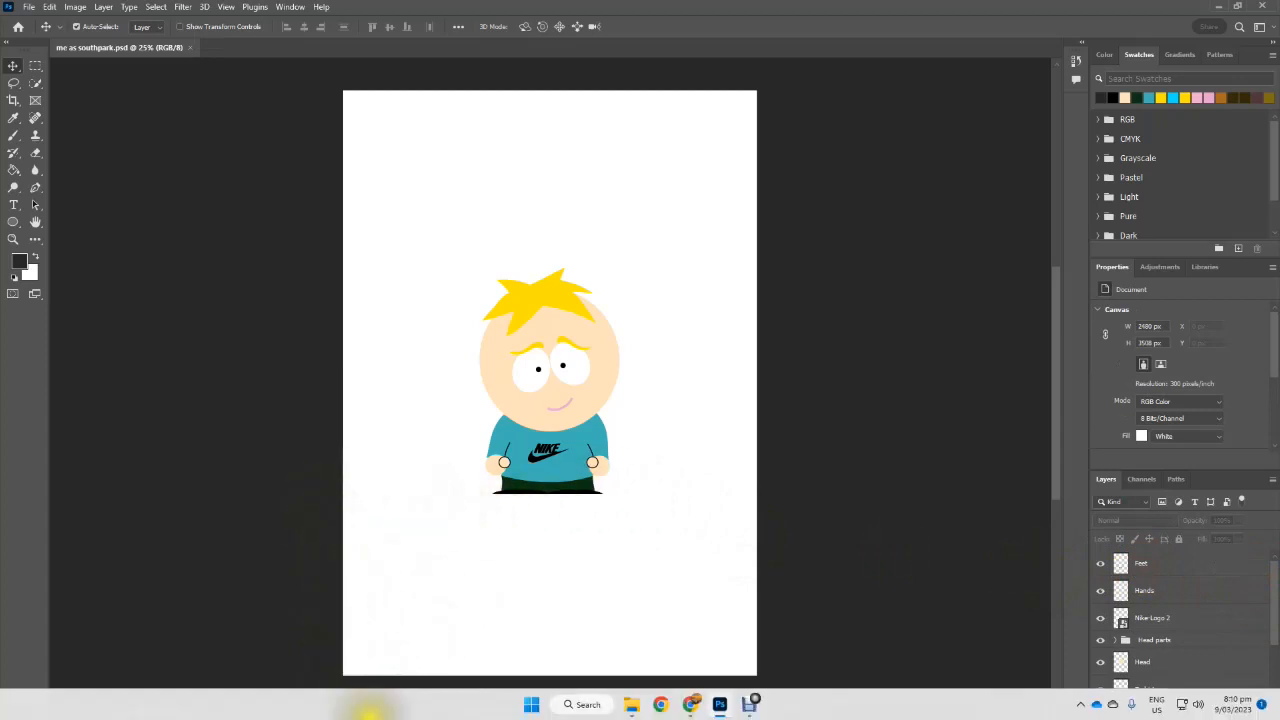
pyautogui.click(631, 704)
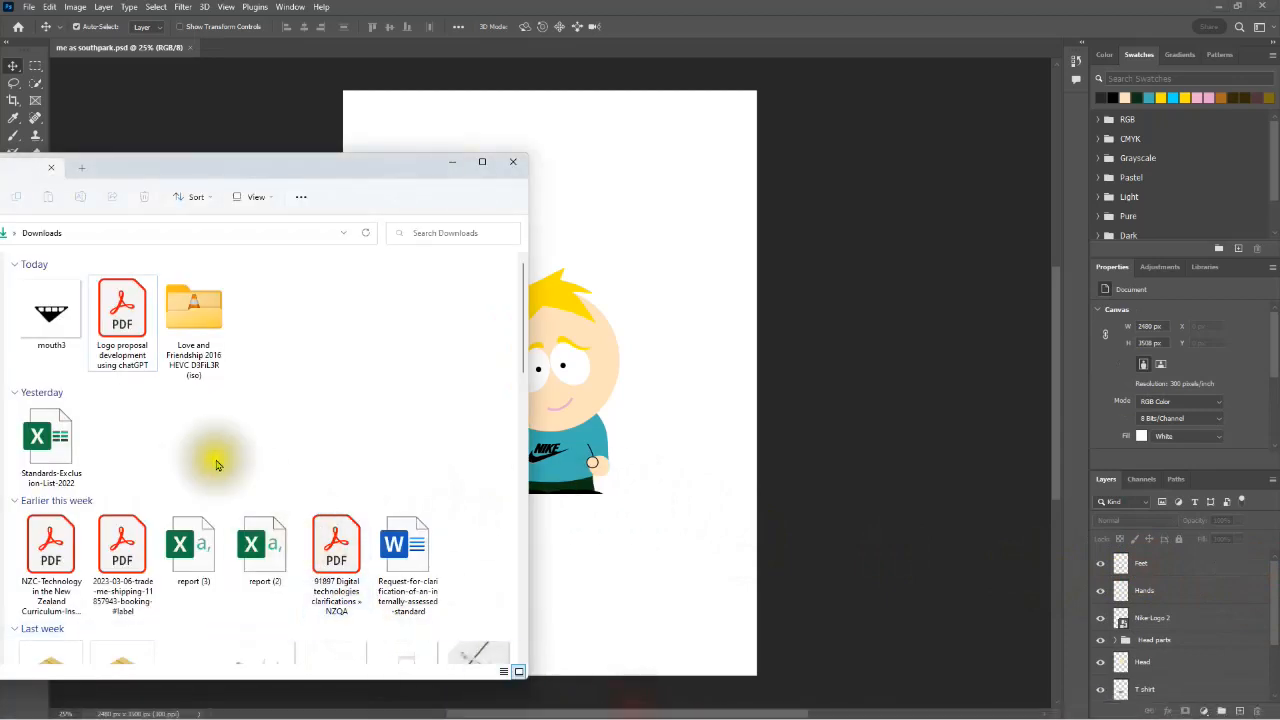
pyautogui.moveTo(44, 316); pyautogui.dragTo(645, 430)
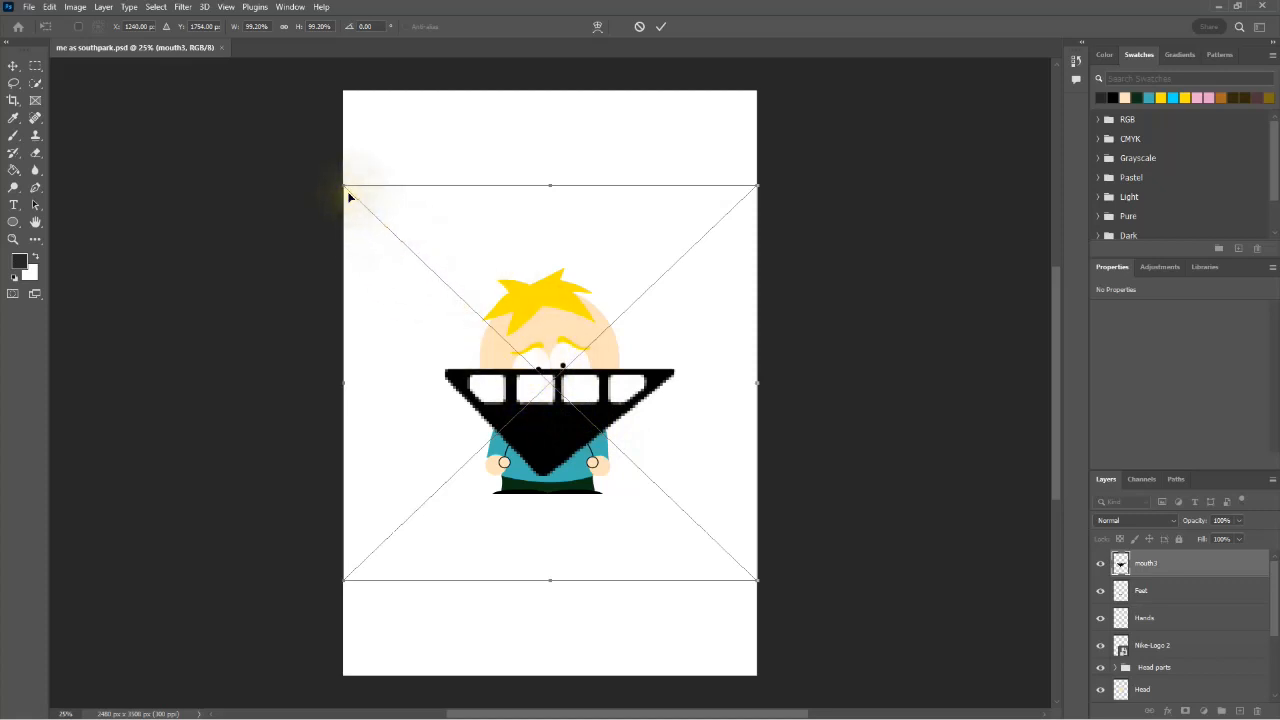
# Scale the placed mouth3 image down to about 18.5% and commit it on the empty canvas beside the character's head.
pyautogui.moveTo(345, 188); pyautogui.dragTo(426, 259)
pyautogui.moveTo(456, 289); pyautogui.dragTo(677, 461)
pyautogui.moveTo(703, 545); pyautogui.dragTo(583, 453)
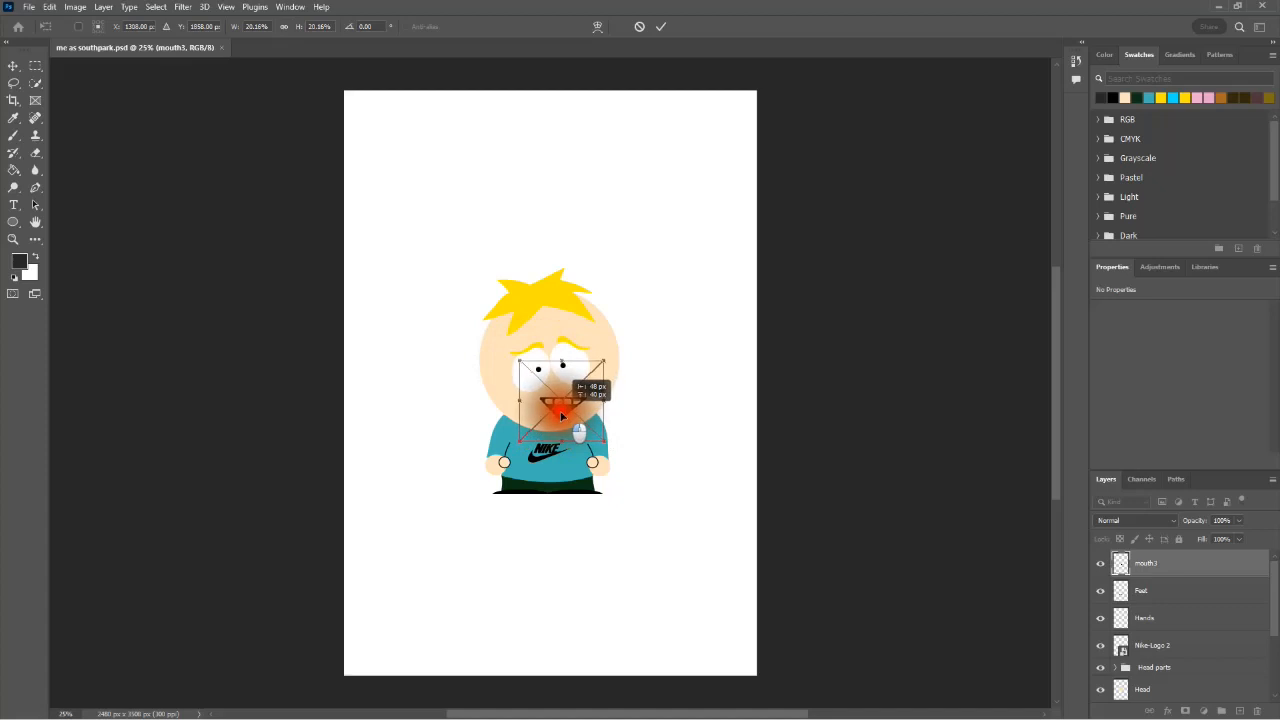
pyautogui.moveTo(518, 362); pyautogui.dragTo(525, 368)
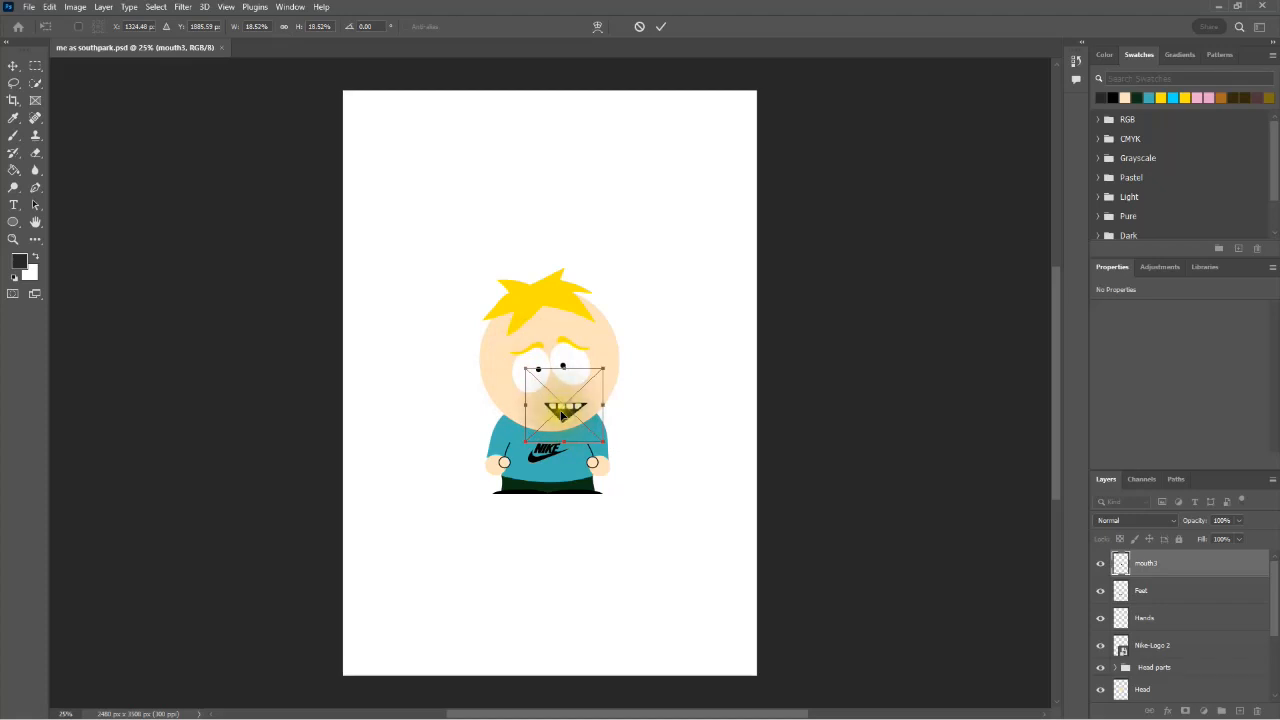
pyautogui.moveTo(564, 414); pyautogui.dragTo(666, 356)
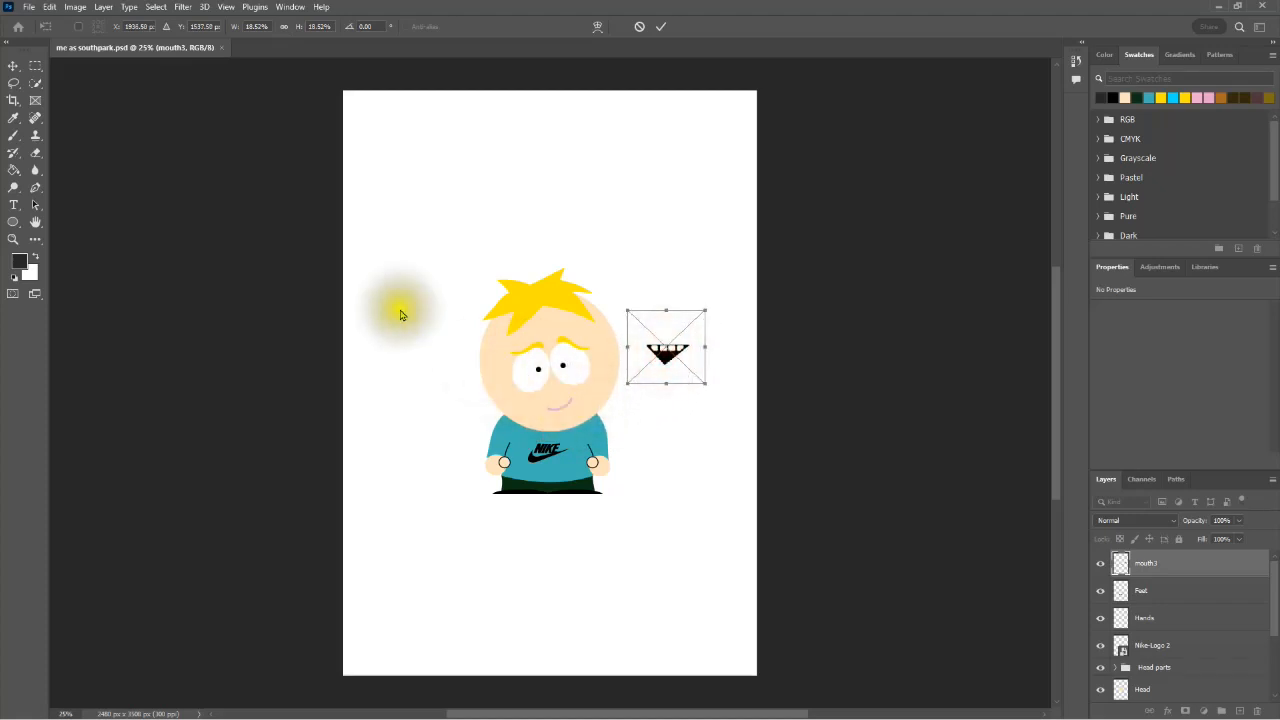
pyautogui.click(90, 135)
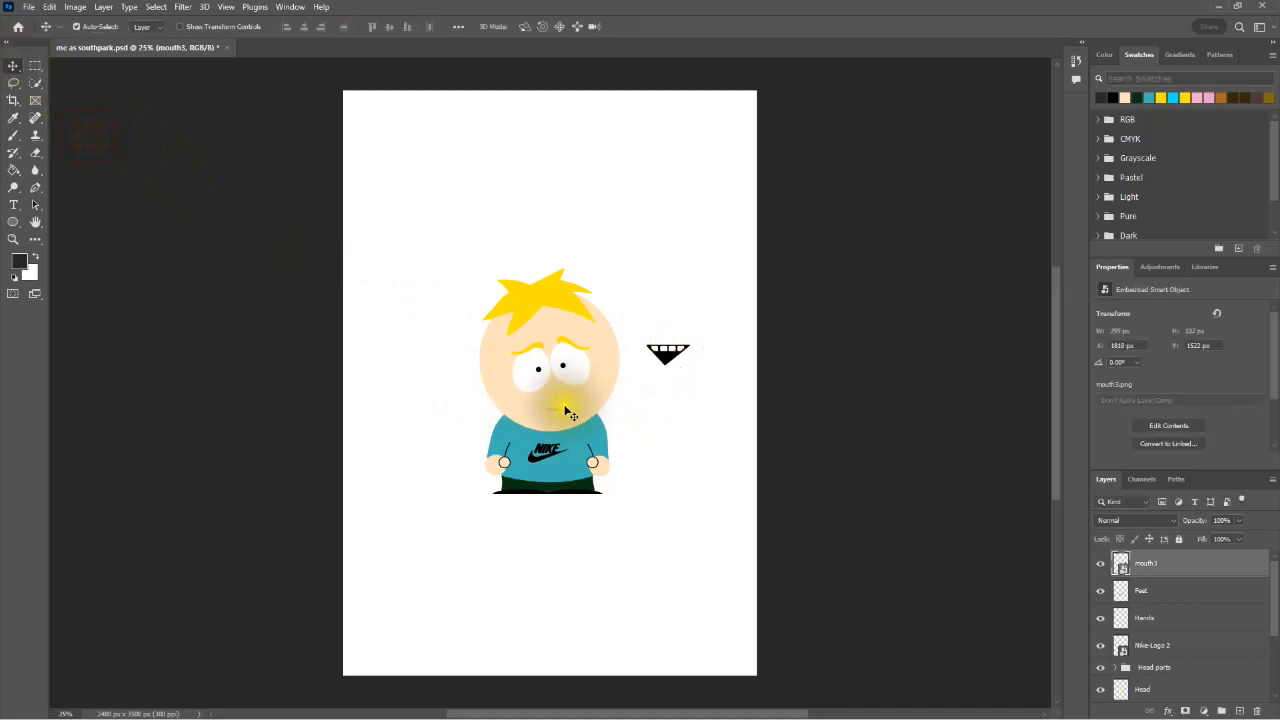
# Hide the original Mouth layer and move the mouth3 image onto the face in its place.
pyautogui.click(566, 413)
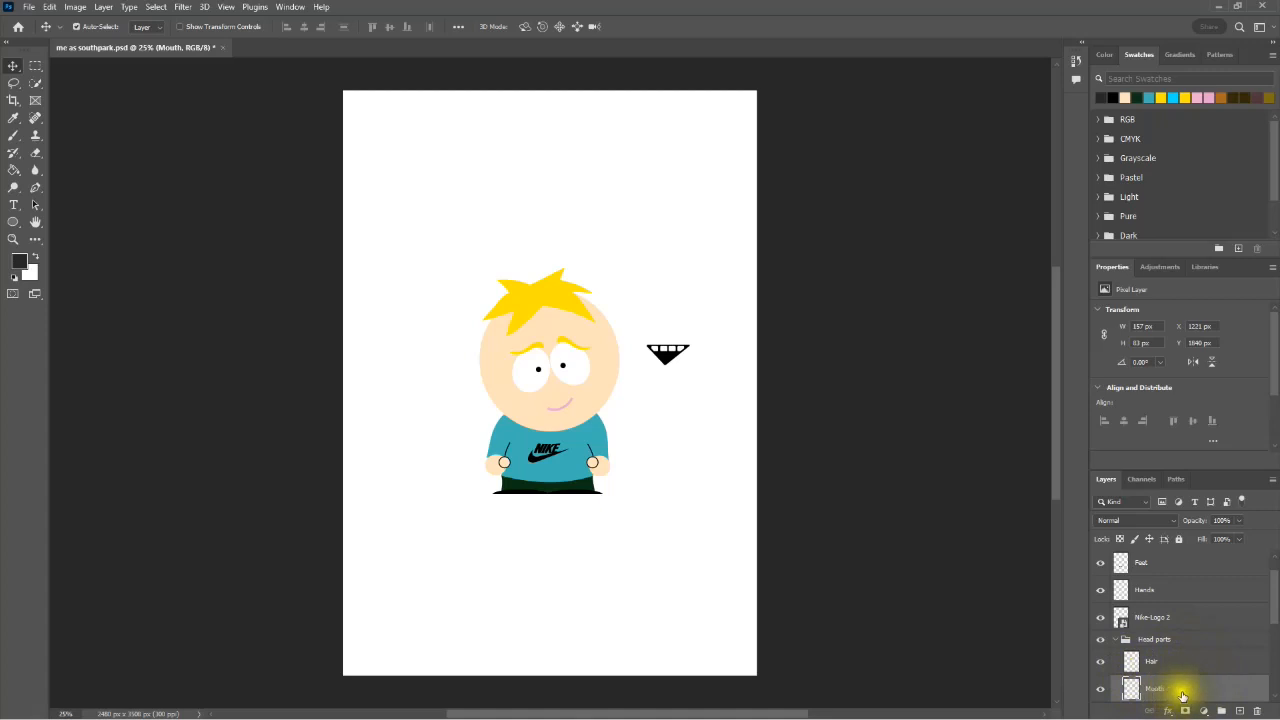
pyautogui.click(1100, 692)
pyautogui.press('Return')
pyautogui.moveTo(672, 354); pyautogui.dragTo(555, 403)
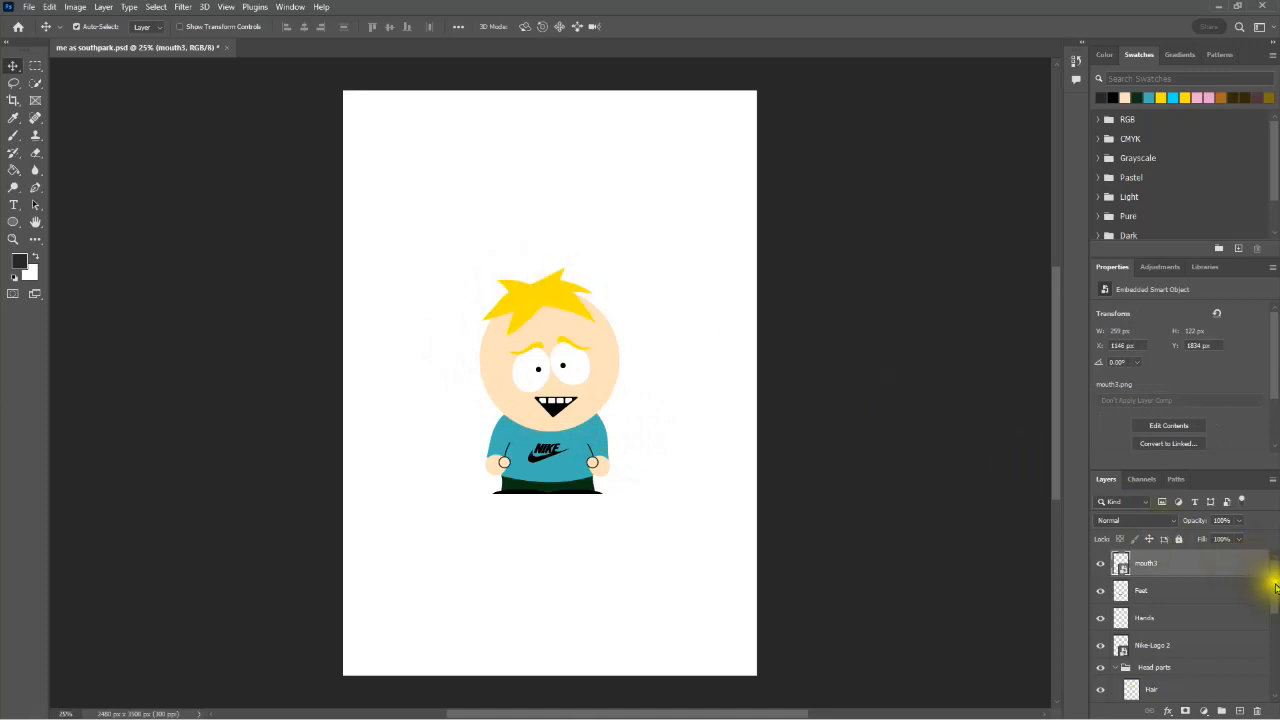
# Hide the Hair layer in the Head parts group.
pyautogui.moveTo(1274, 588)
pyautogui.mouseDown()
pyautogui.moveTo(1271, 573)
pyautogui.moveTo(1272, 603)
pyautogui.mouseUp()
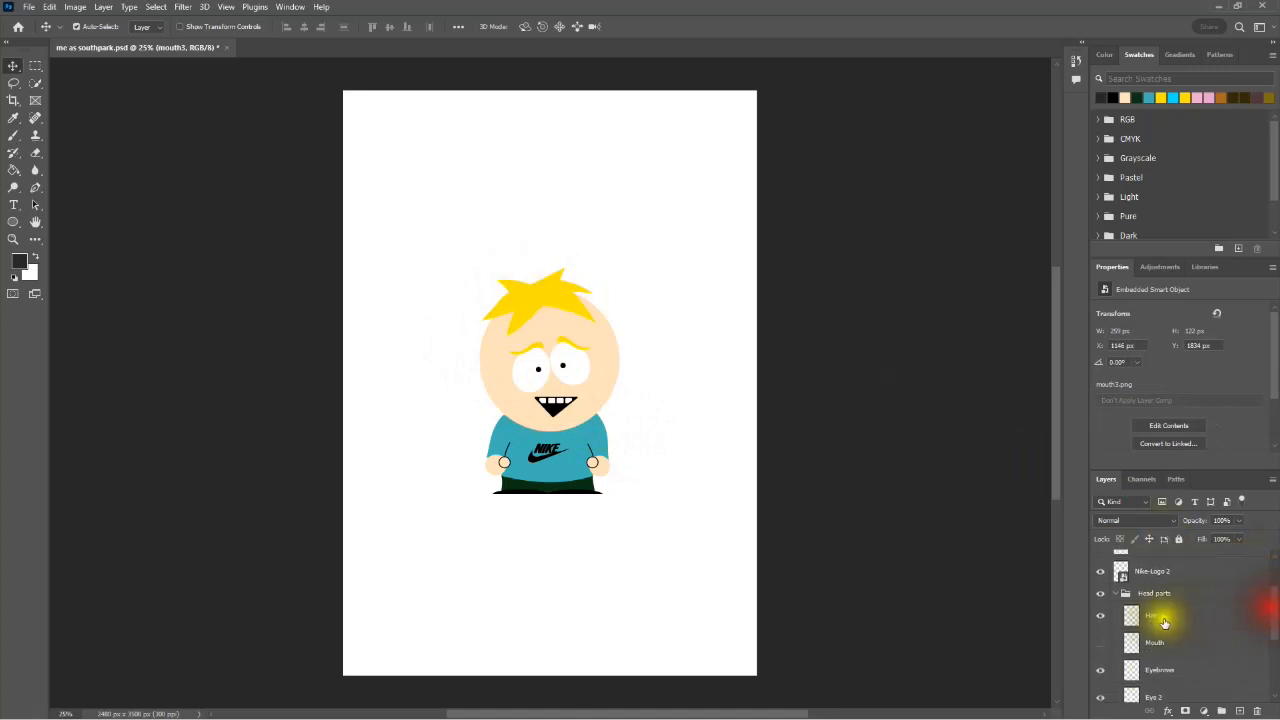
pyautogui.click(1099, 617)
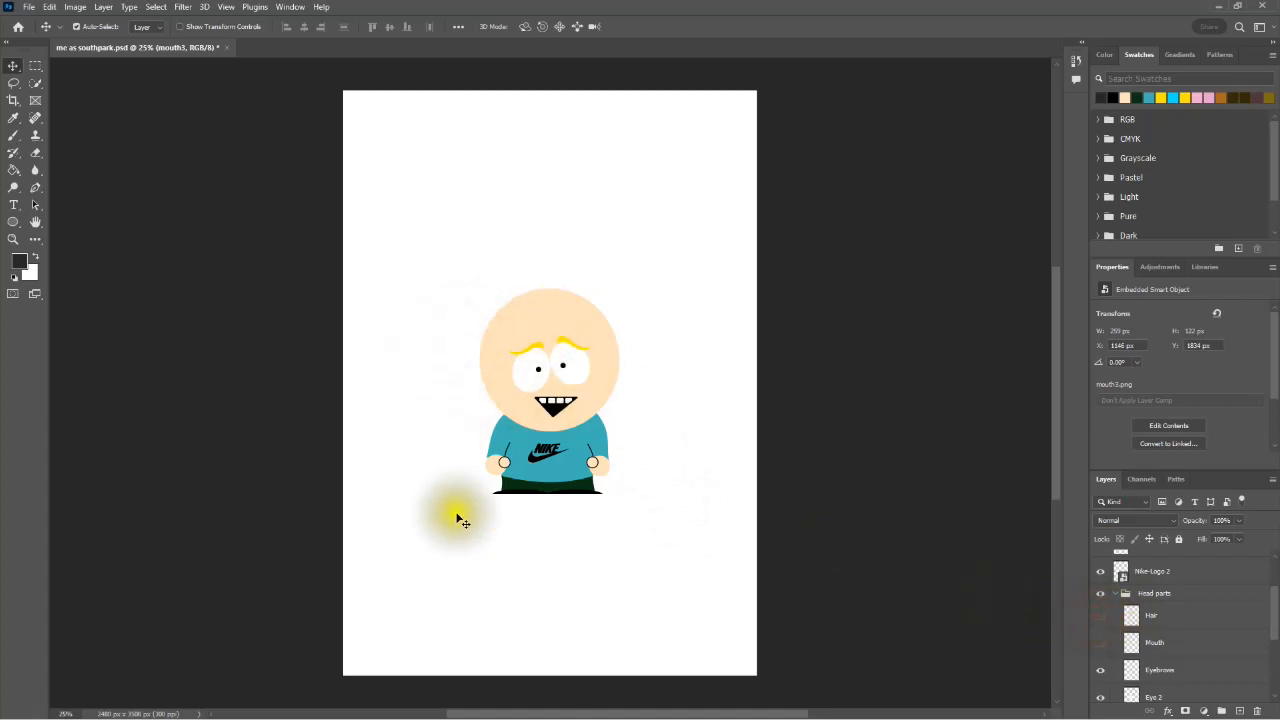
# Switch back to Google Drive in Chrome and open the Boy Hair folder inside Accessories.
pyautogui.moveTo(622, 712)
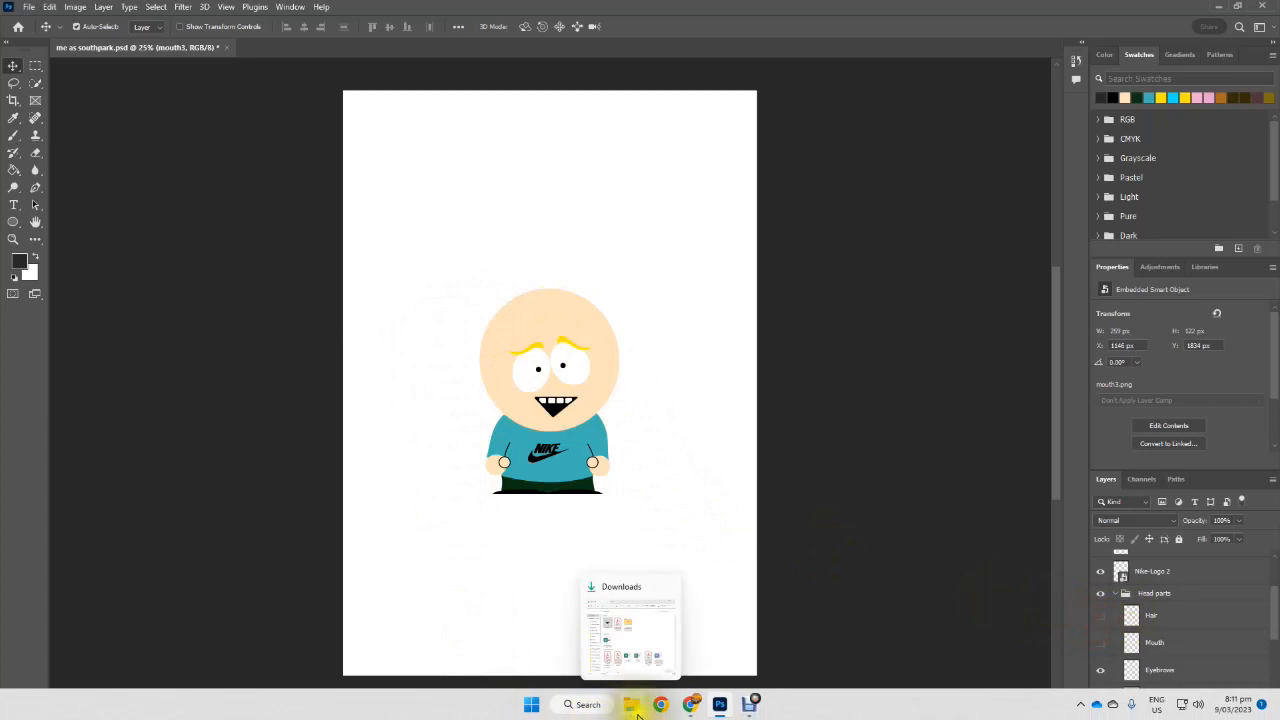
pyautogui.click(661, 708)
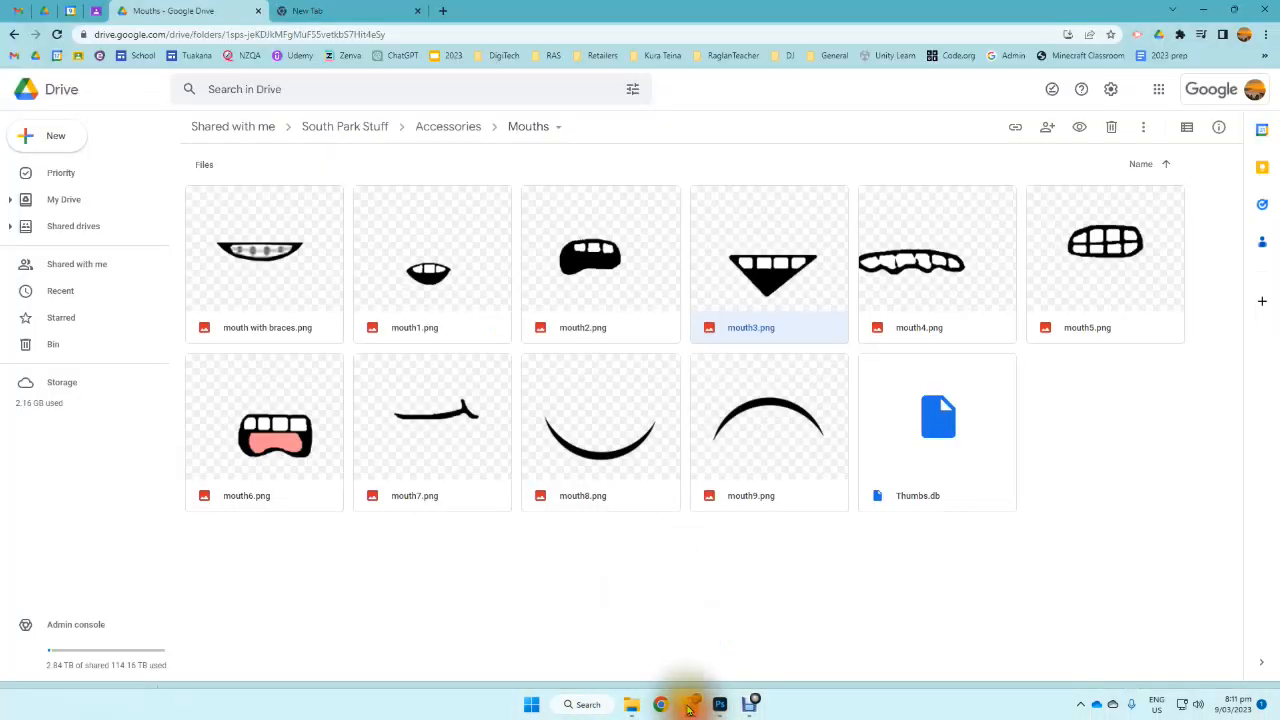
pyautogui.click(446, 127)
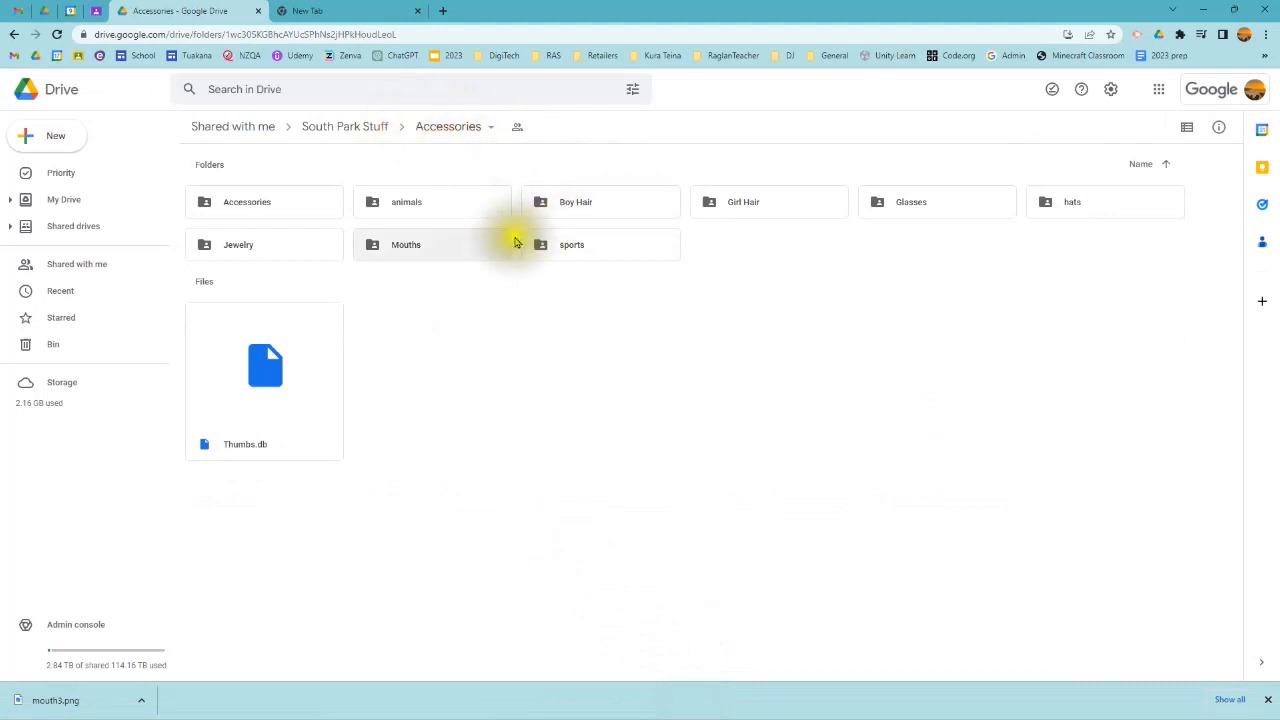
pyautogui.doubleClick(590, 209)
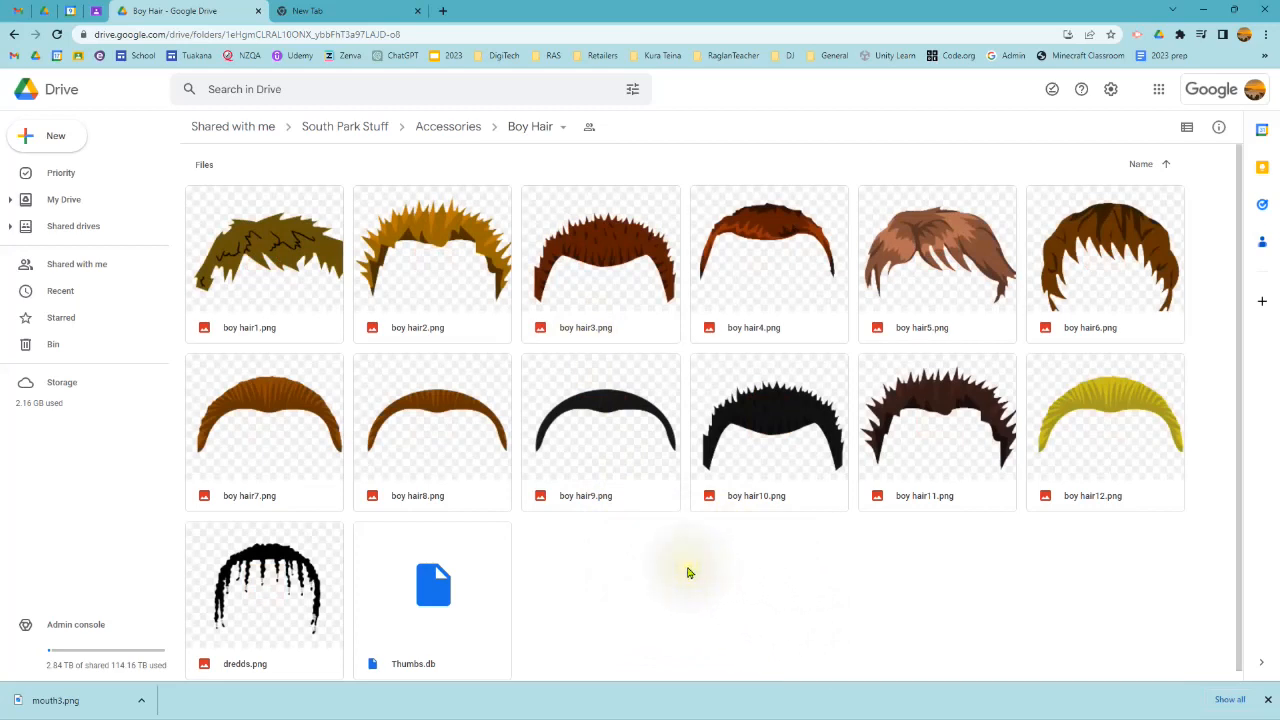
# Download boy hair5.png from the Boy Hair folder.
pyautogui.click(925, 250)
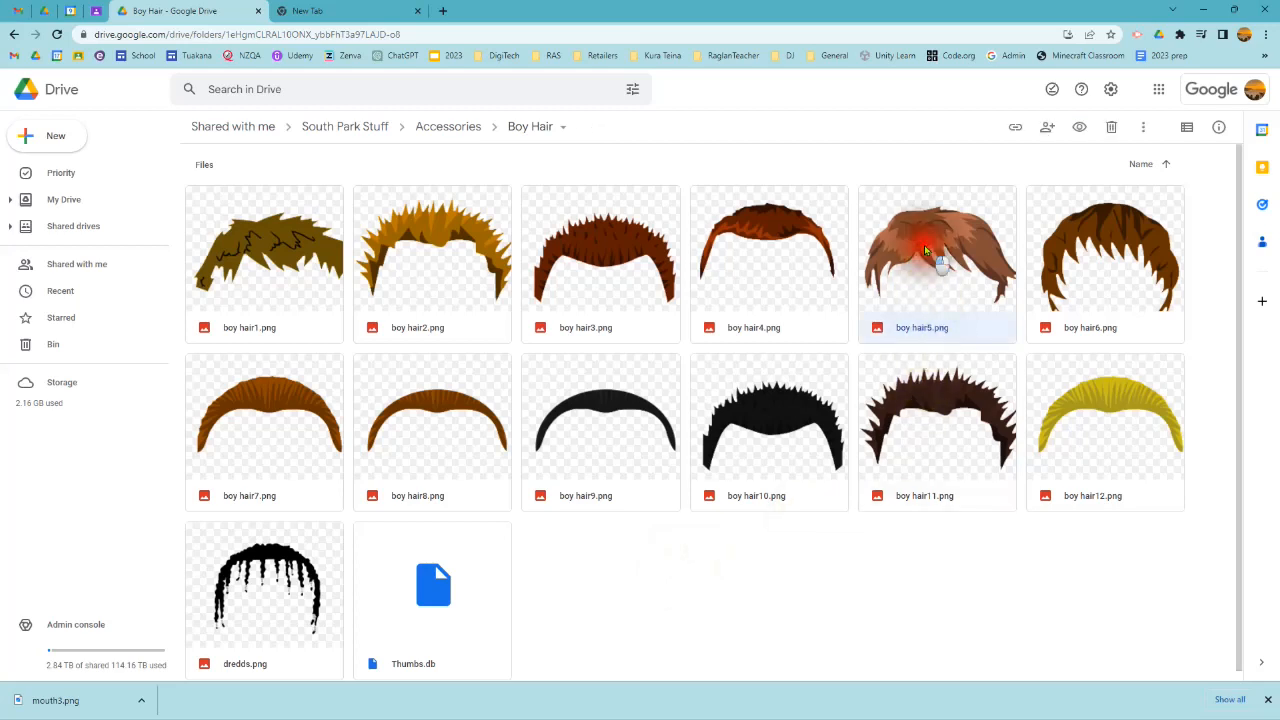
pyautogui.rightClick(925, 250)
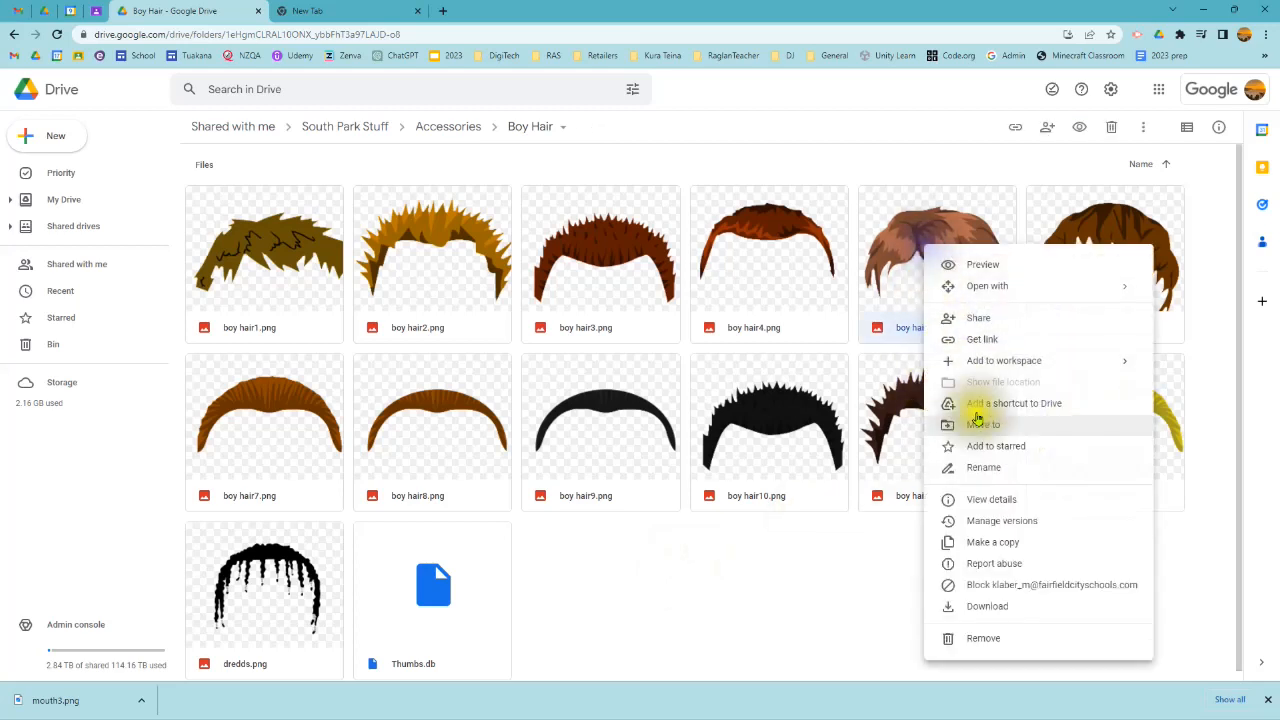
pyautogui.click(997, 610)
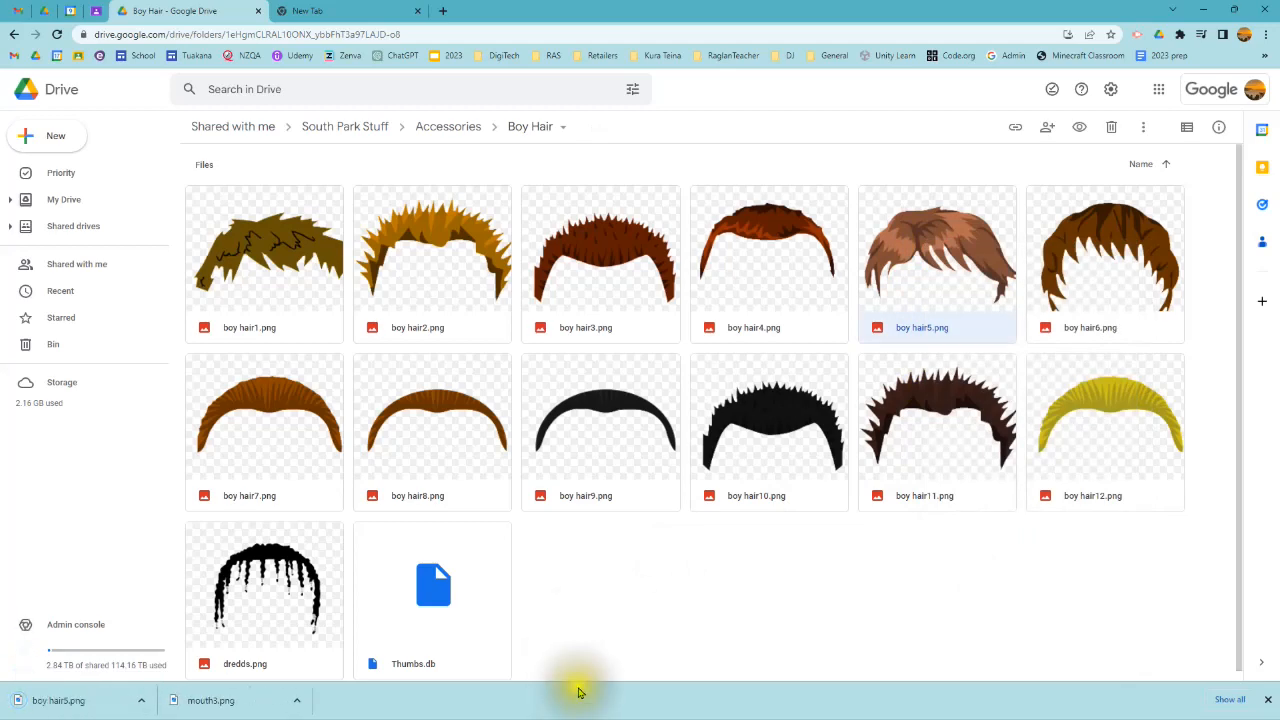
# Switch to Photoshop and place the boy hair5 image from the Downloads folder in File Explorer into the character document.
pyautogui.moveTo(560, 714)
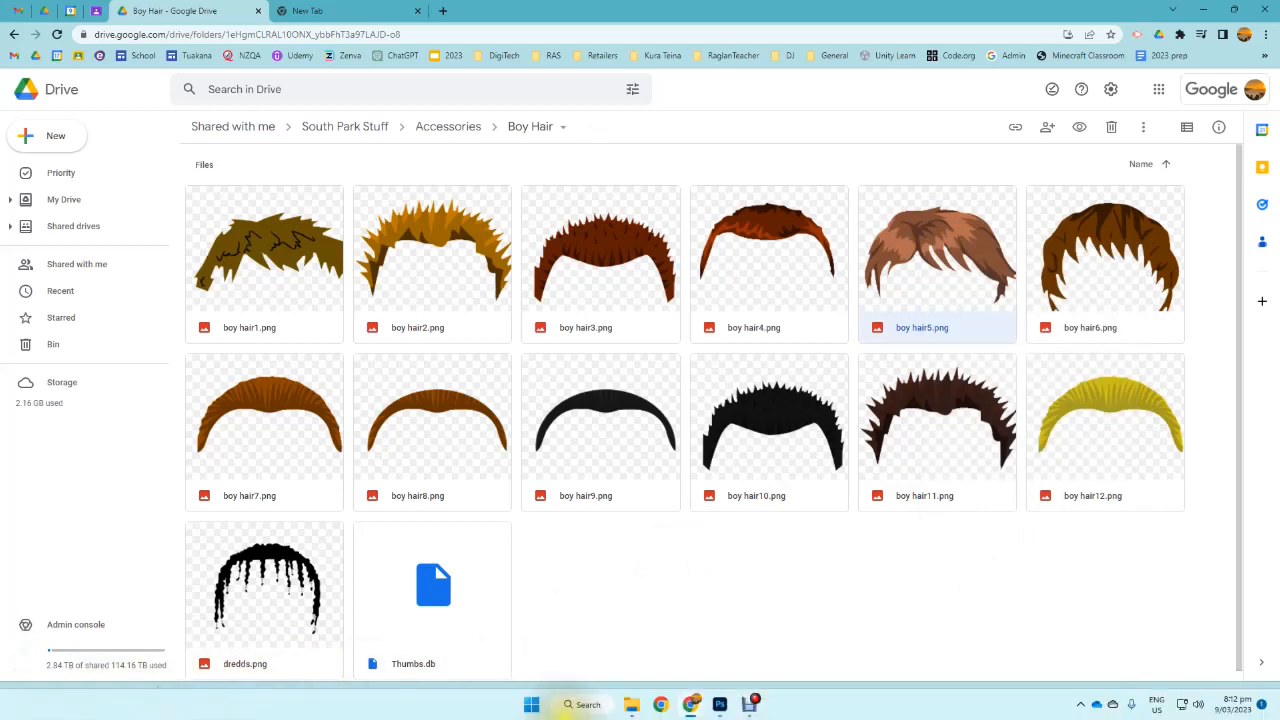
pyautogui.click(720, 704)
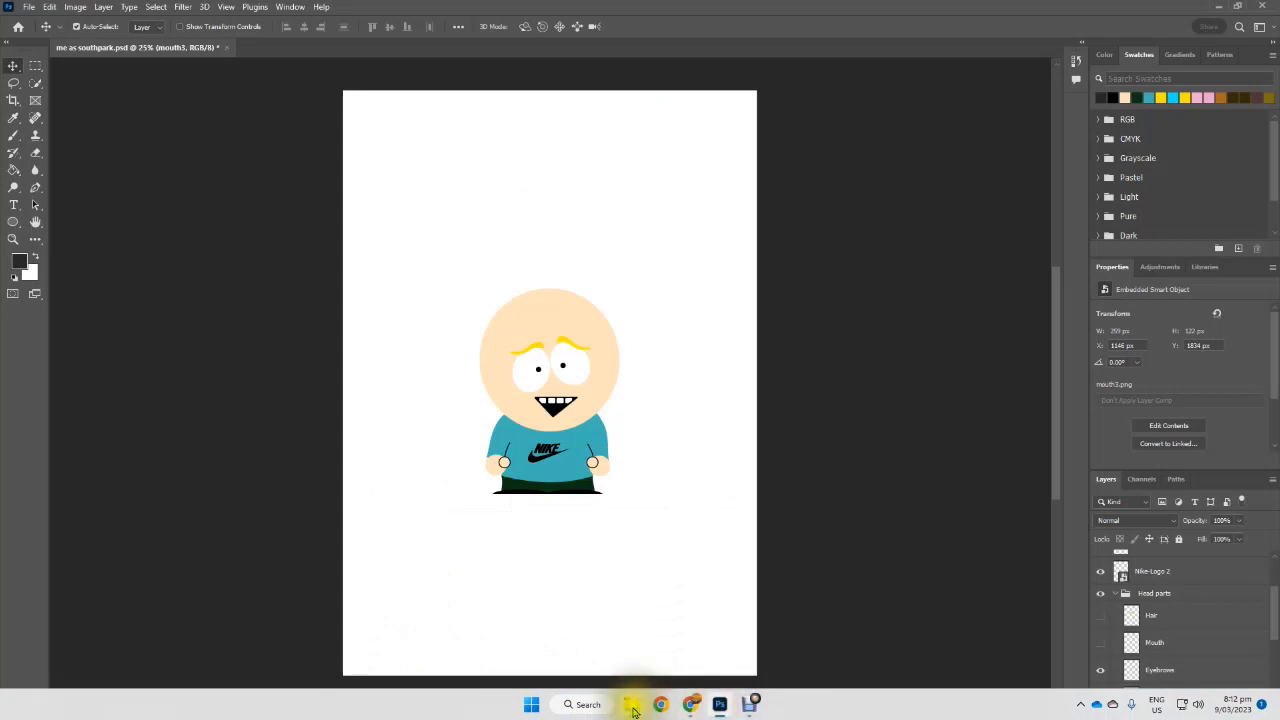
pyautogui.click(632, 702)
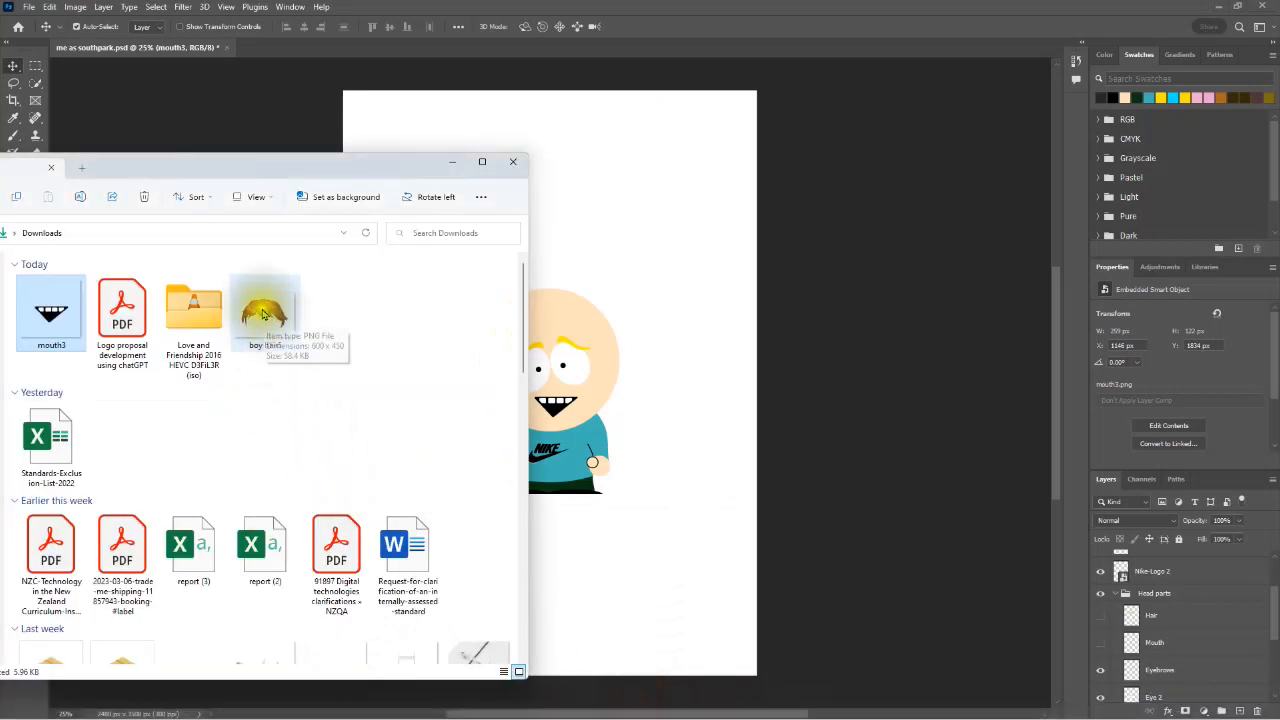
pyautogui.moveTo(255, 316); pyautogui.dragTo(649, 317)
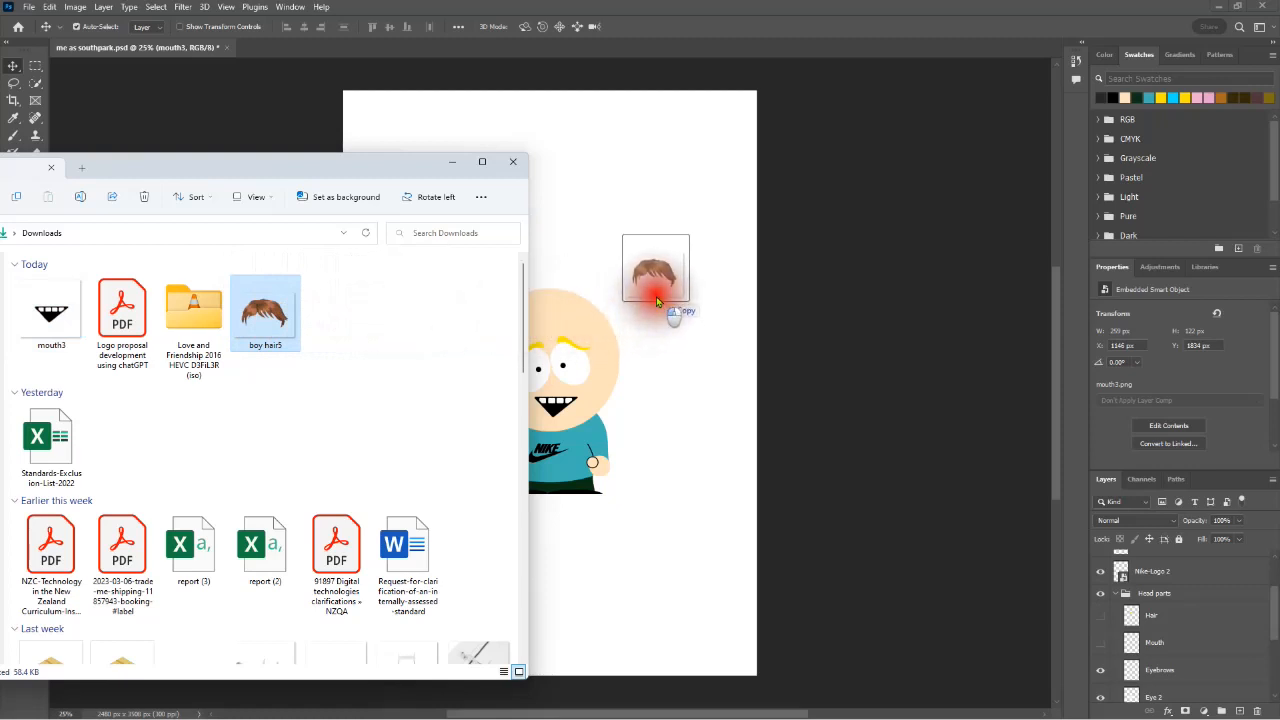
pyautogui.moveTo(656, 296); pyautogui.dragTo(655, 290)
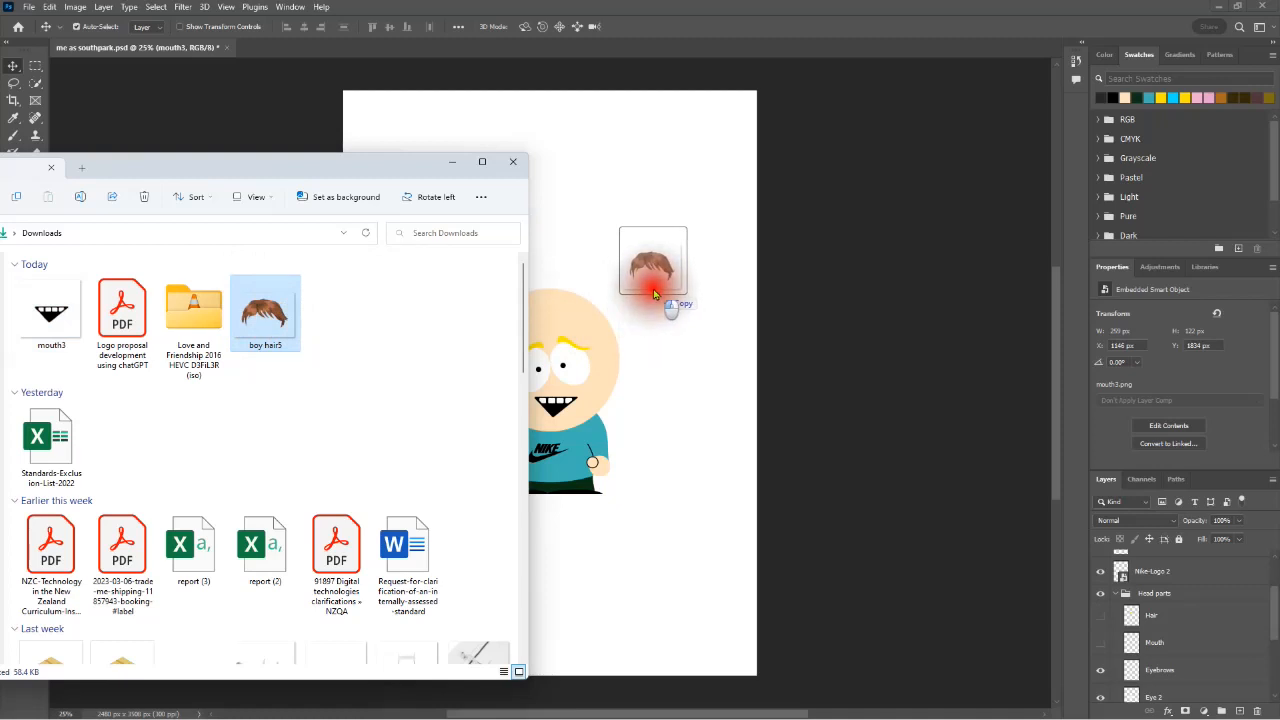
pyautogui.moveTo(655, 293); pyautogui.dragTo(653, 282)
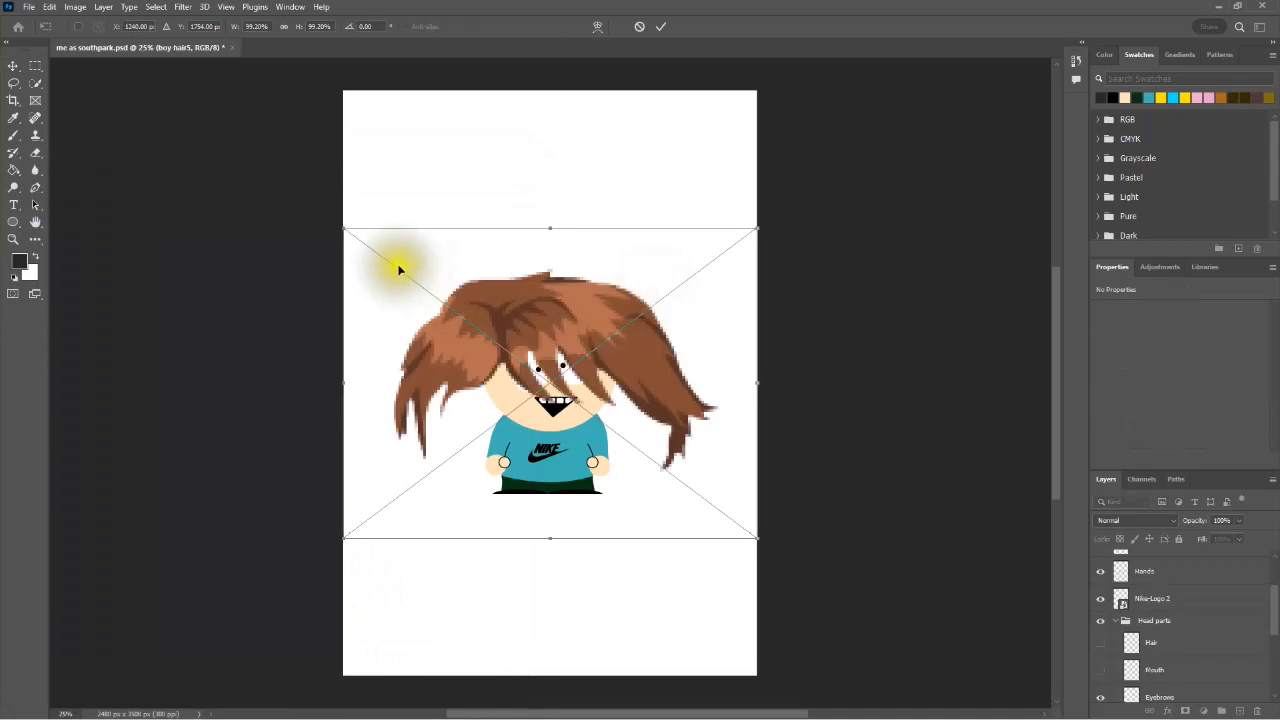
# Scale the boy hair5 image to about 48% width and 46% height, fit it on the head, commit it and nudge it slightly upward.
pyautogui.moveTo(341, 227); pyautogui.dragTo(525, 310)
pyautogui.moveTo(621, 386); pyautogui.dragTo(657, 409)
pyautogui.moveTo(466, 338); pyautogui.dragTo(455, 345)
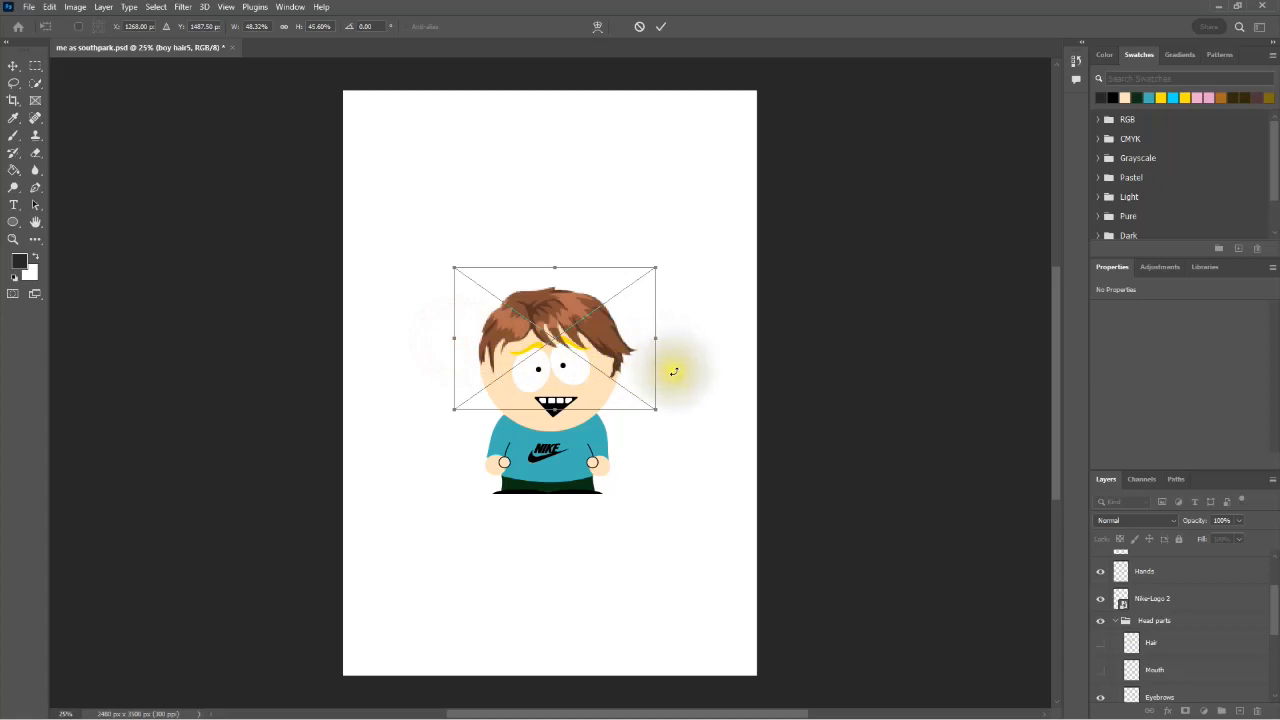
pyautogui.click(661, 27)
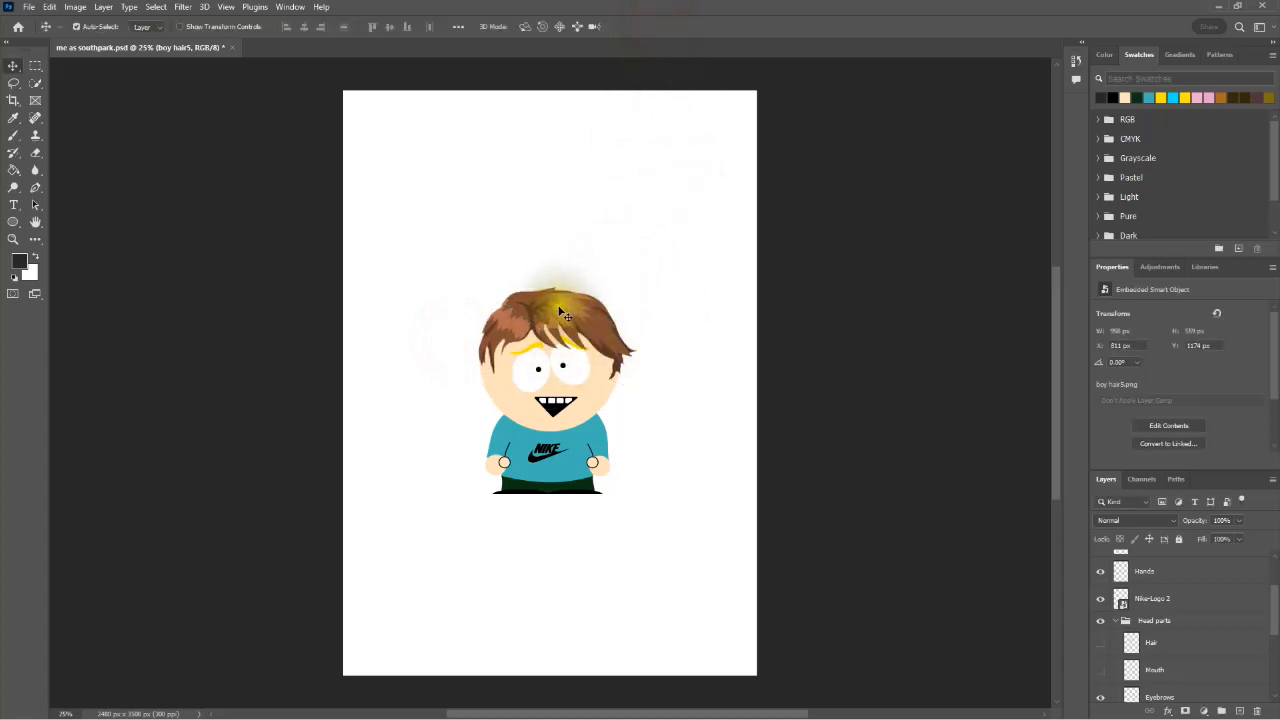
pyautogui.press('Up')
pyautogui.press('Up')
pyautogui.press('Up')
pyautogui.press('Up')
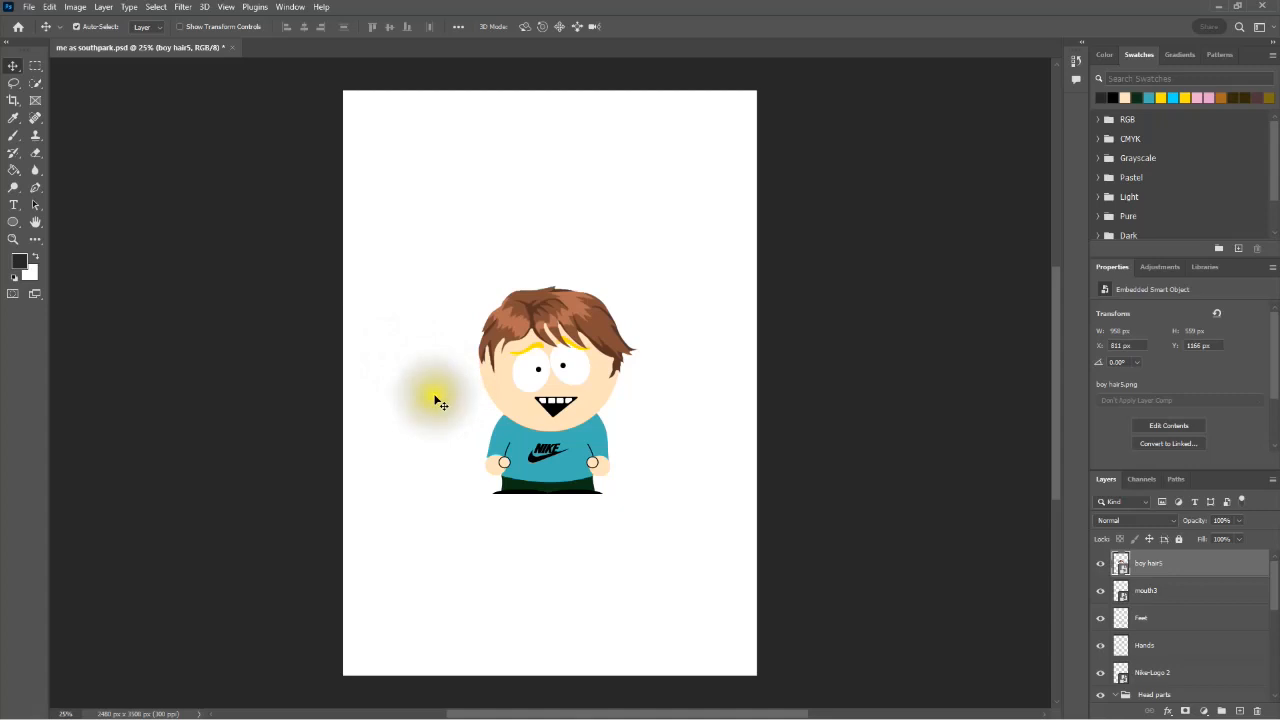
# Switch back to Google Drive in Chrome and open the Backgrounds folder inside South Park Stuff.
pyautogui.moveTo(650, 712)
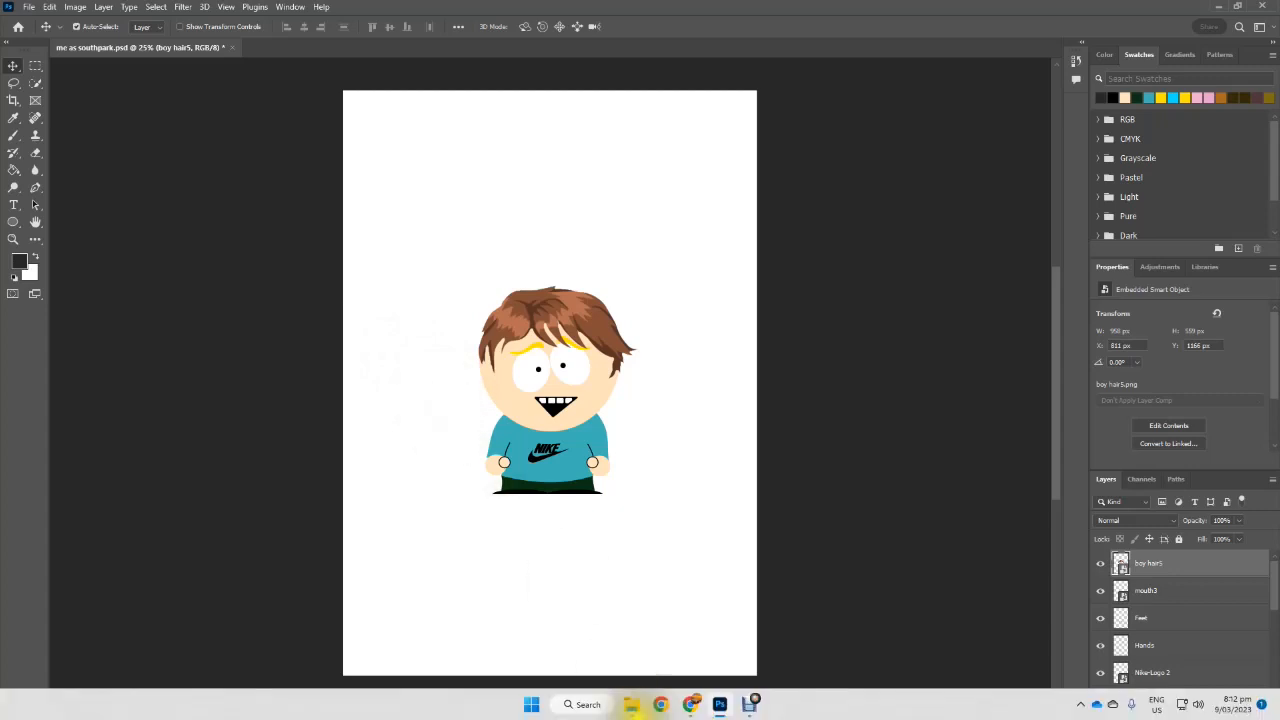
pyautogui.click(692, 706)
pyautogui.click(433, 128)
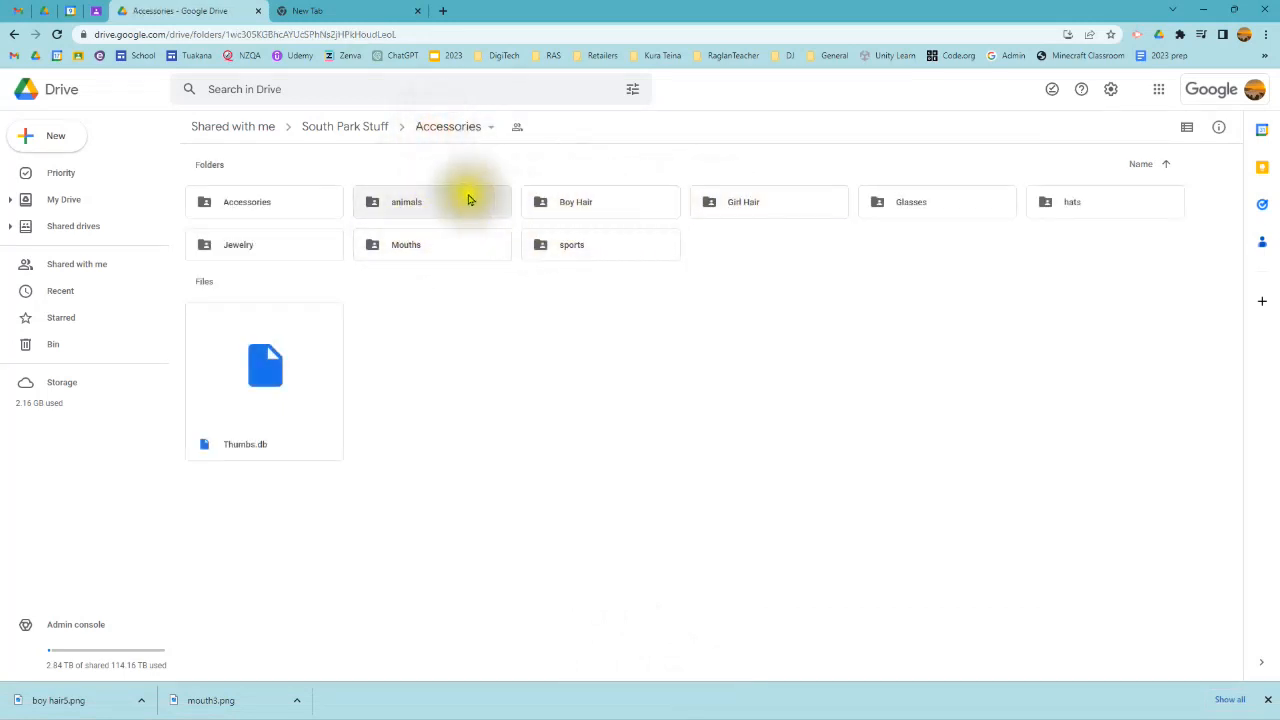
pyautogui.click(339, 128)
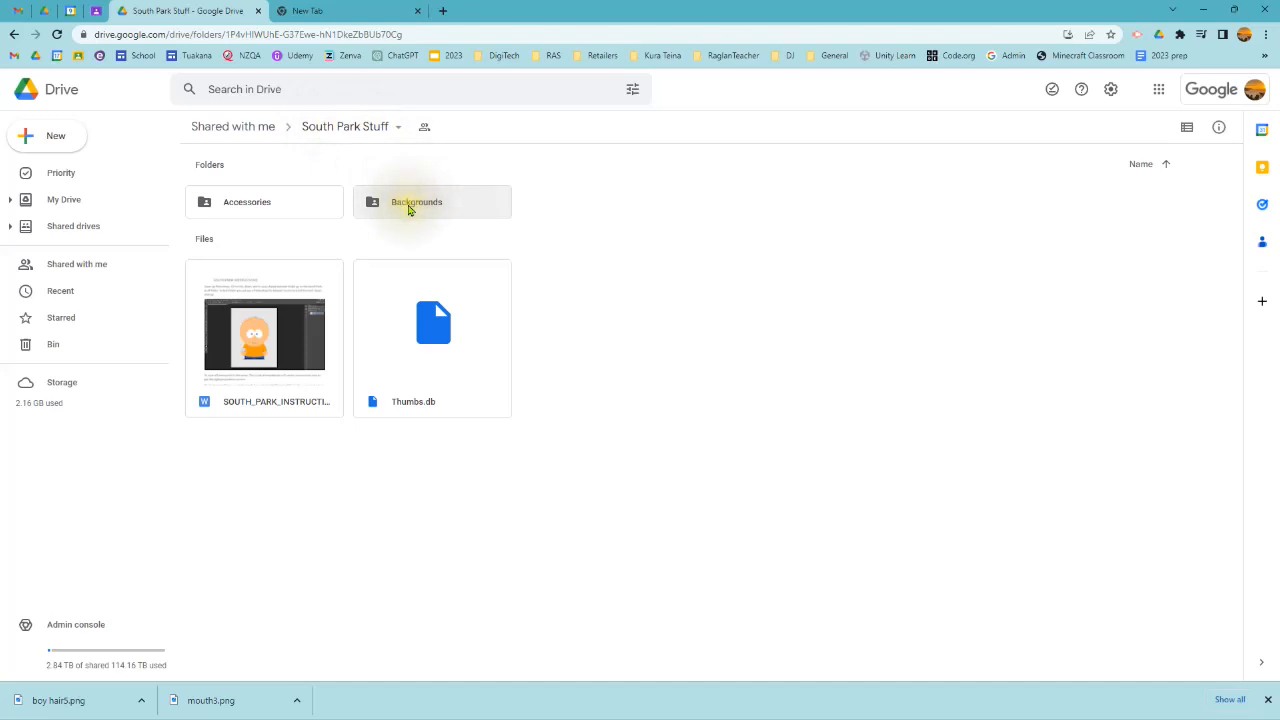
pyautogui.doubleClick(408, 205)
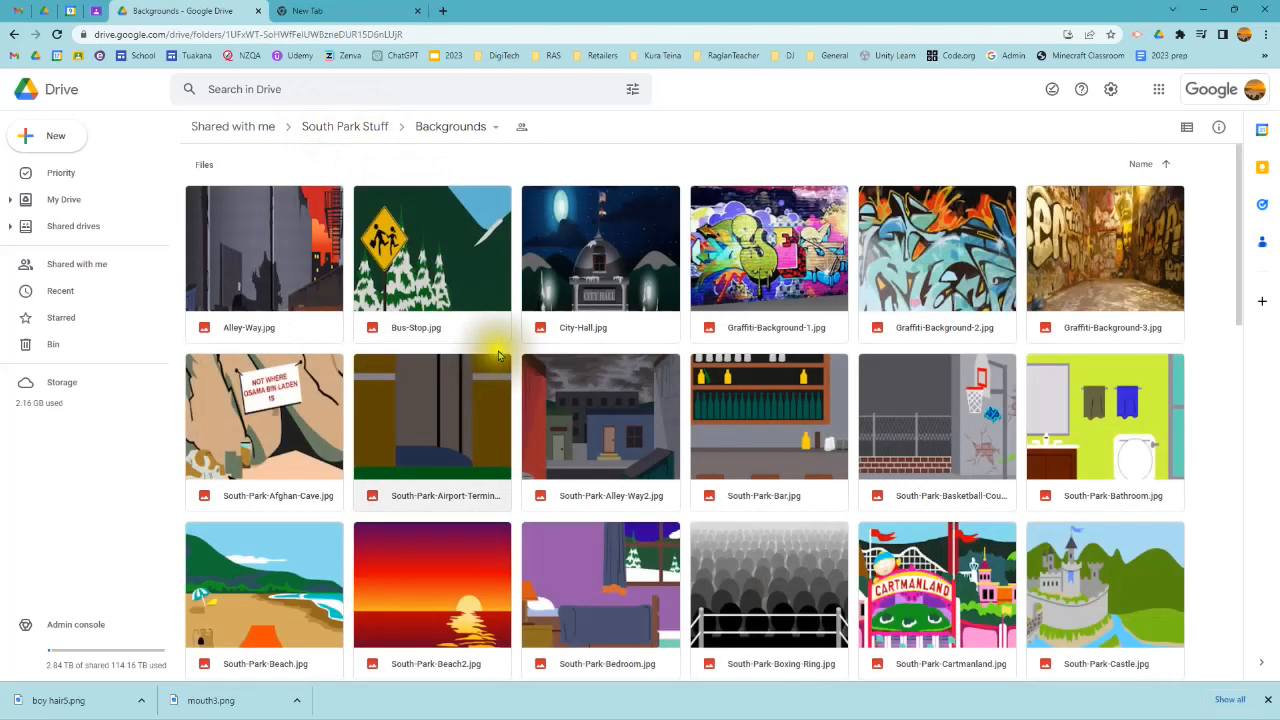
# Look through the background images and download South-Park-Bathroom.jpg.
pyautogui.scroll(-2, 498, 355)
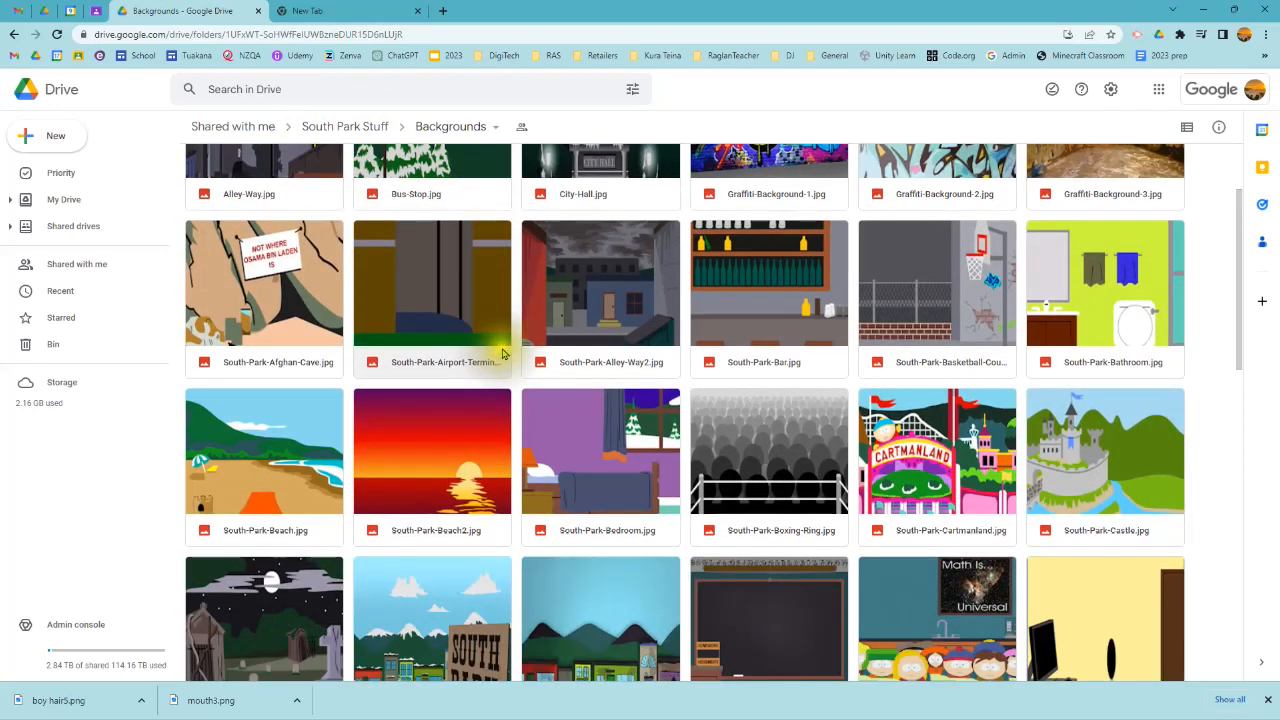
pyautogui.scroll(-4, 502, 353)
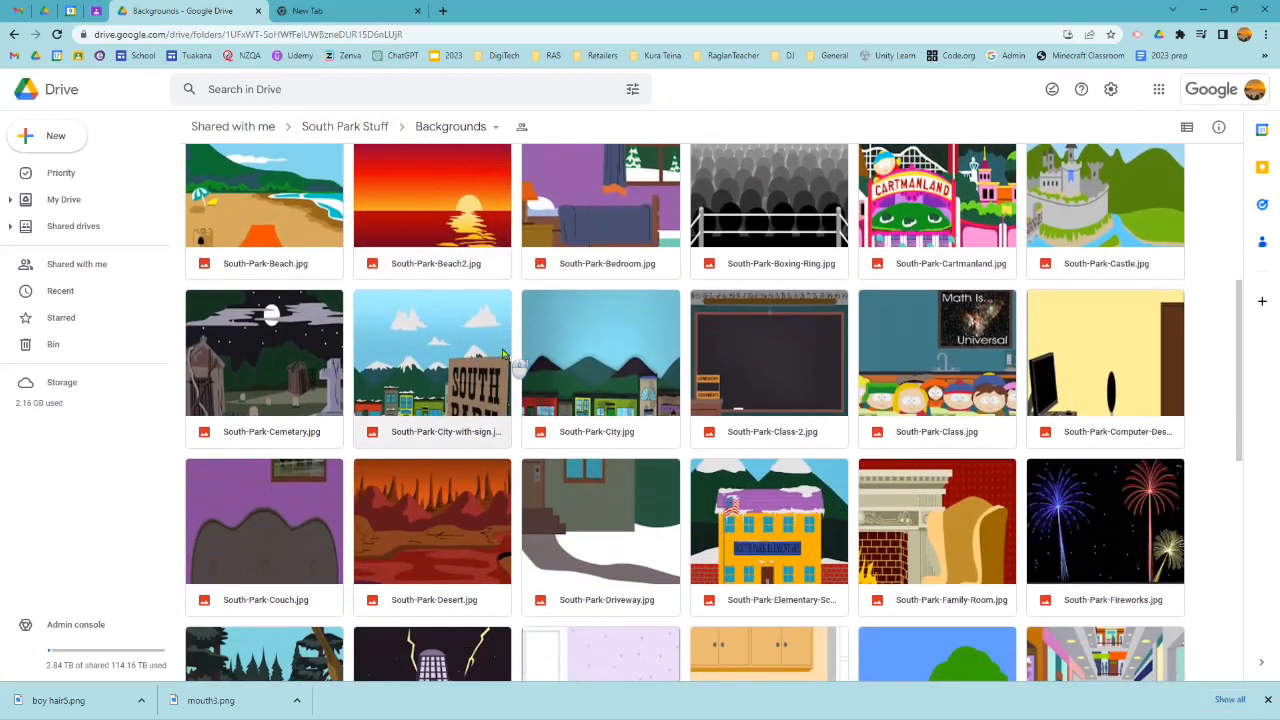
pyautogui.scroll(-3, 503, 354)
pyautogui.scroll(-3, 503, 354)
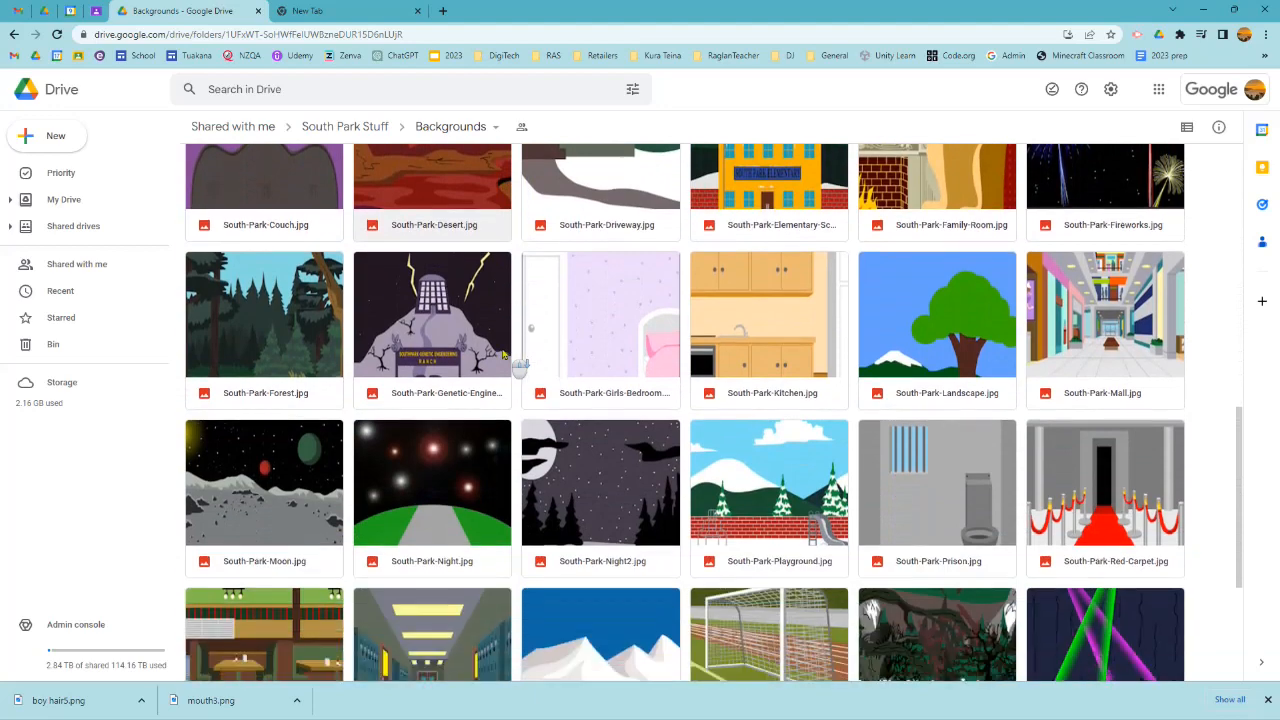
pyautogui.scroll(12, 503, 353)
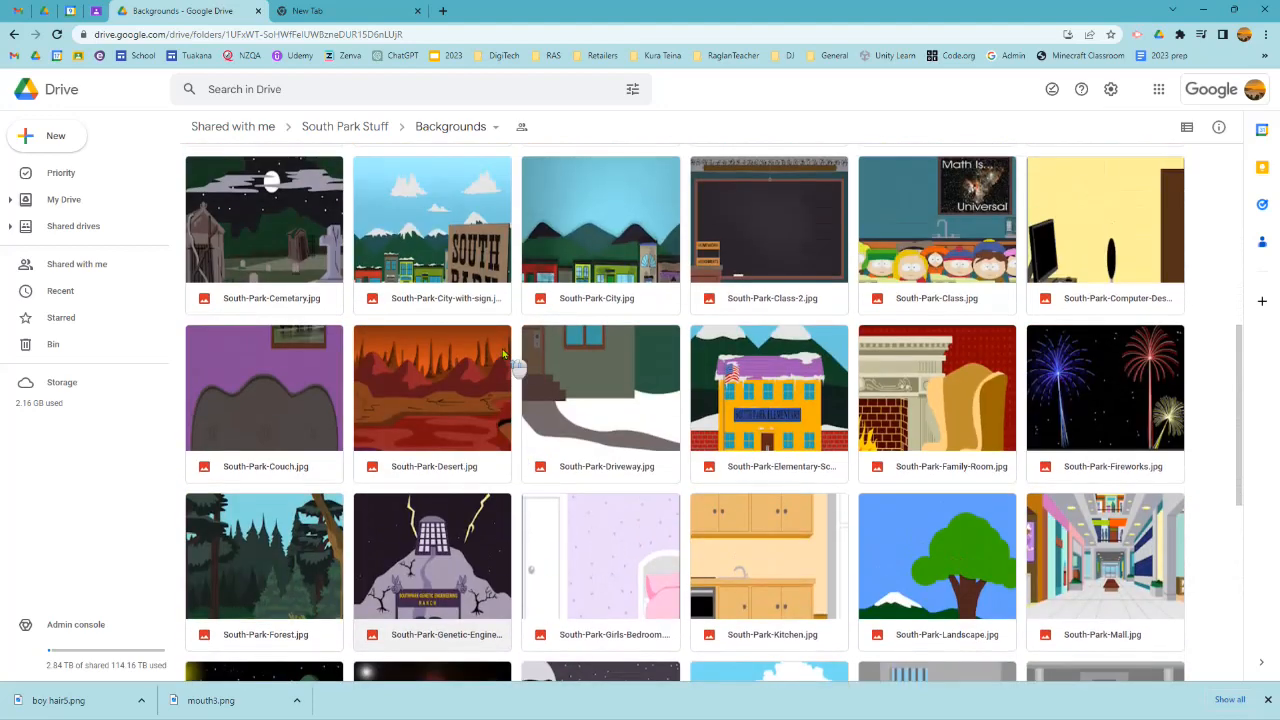
pyautogui.scroll(2, 503, 354)
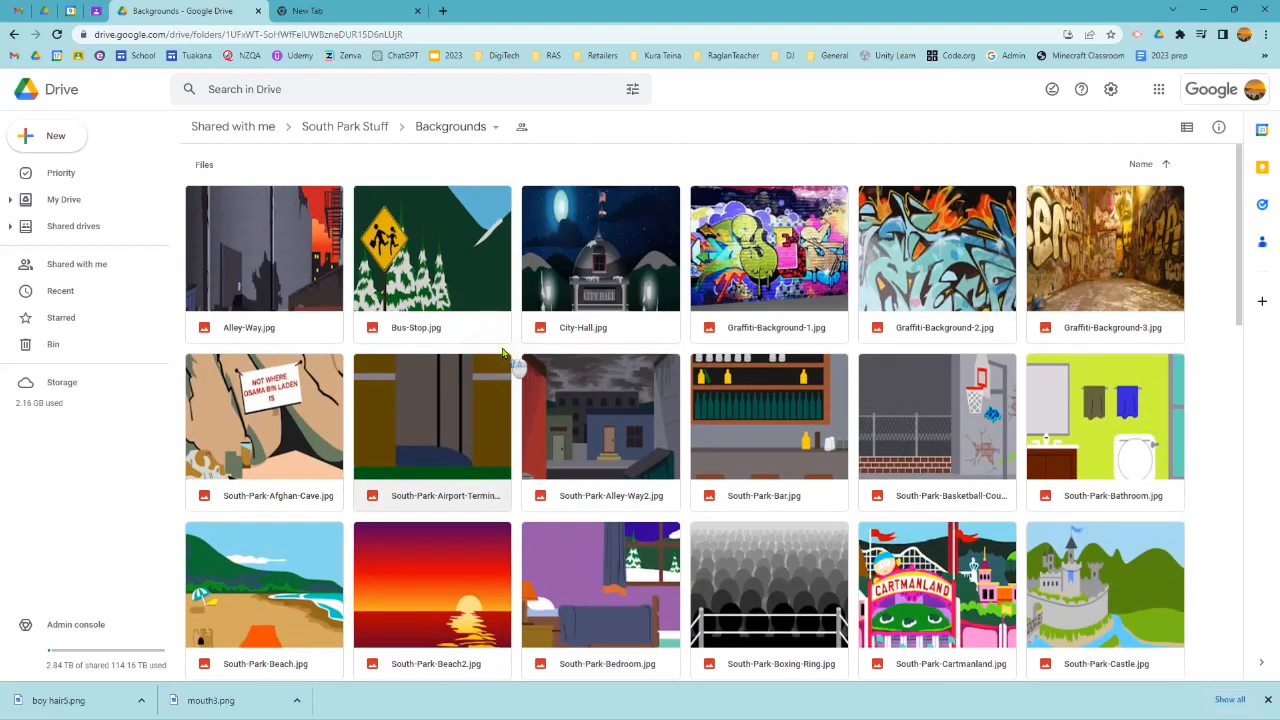
pyautogui.rightClick(1096, 415)
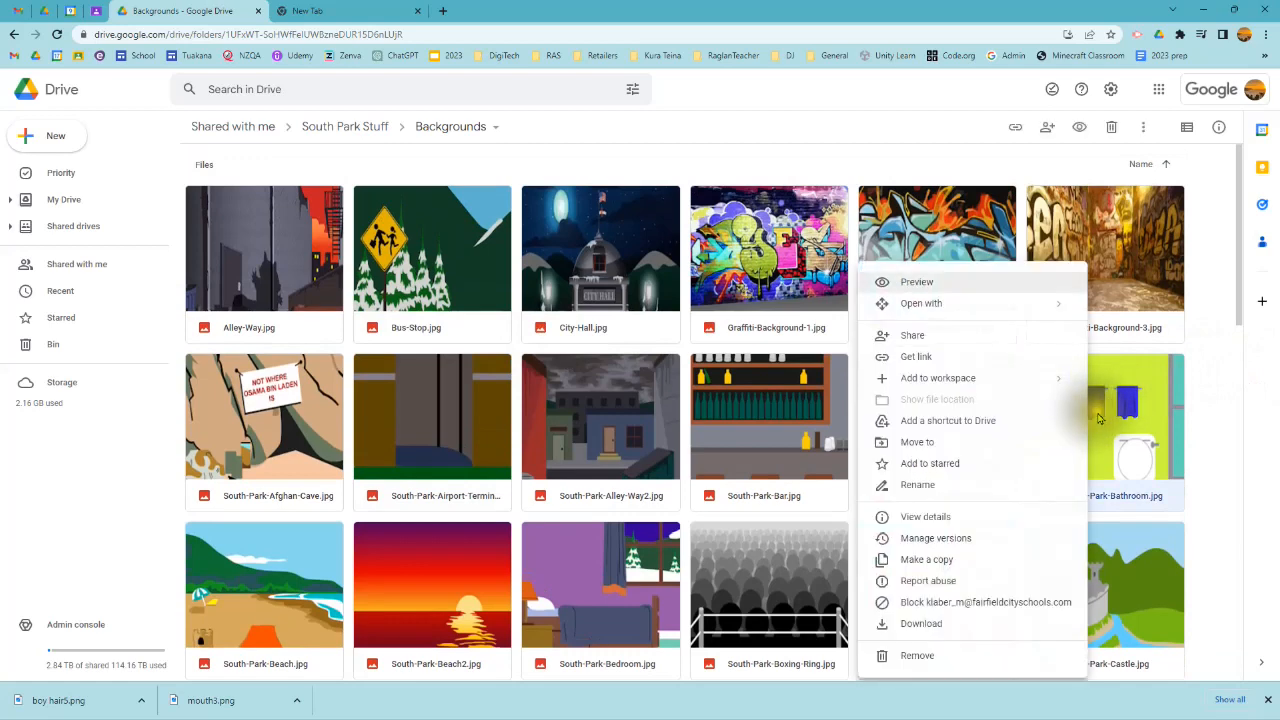
pyautogui.click(935, 624)
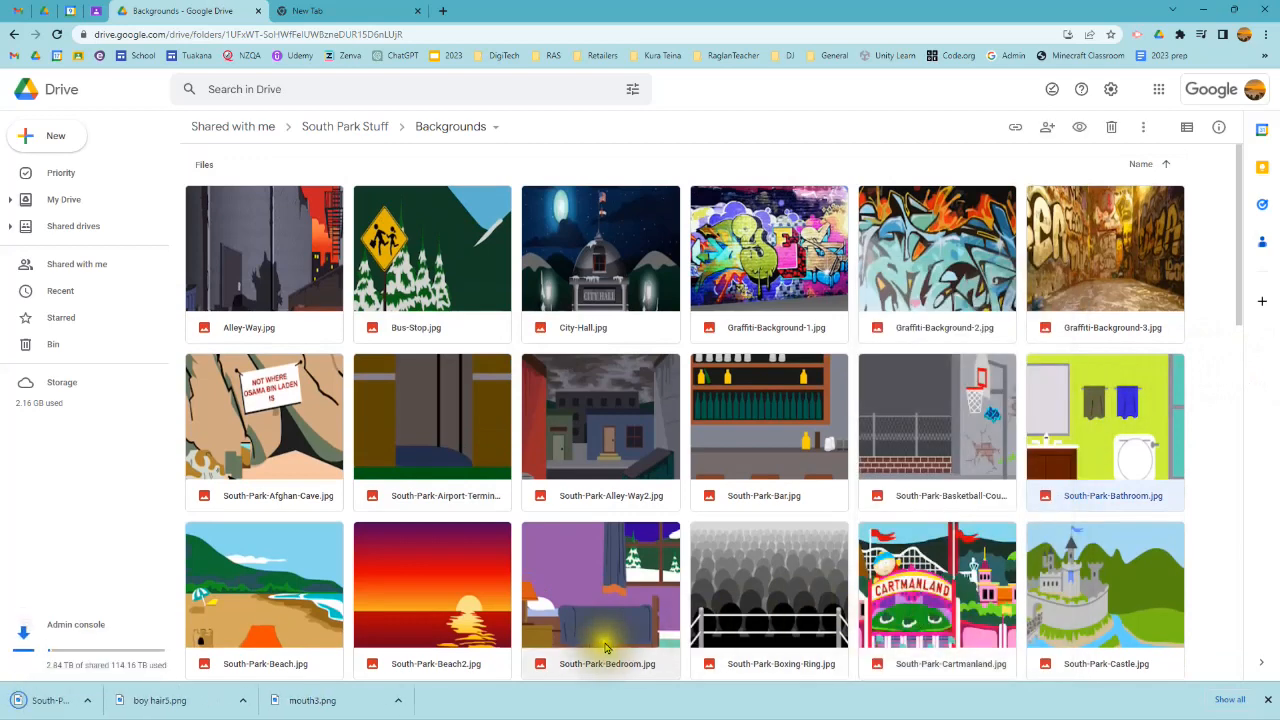
# Switch to Photoshop, deselect the boy hair5 layer and place the South-Park-Bathroom image from the Downloads folder onto the canvas.
pyautogui.moveTo(600, 712)
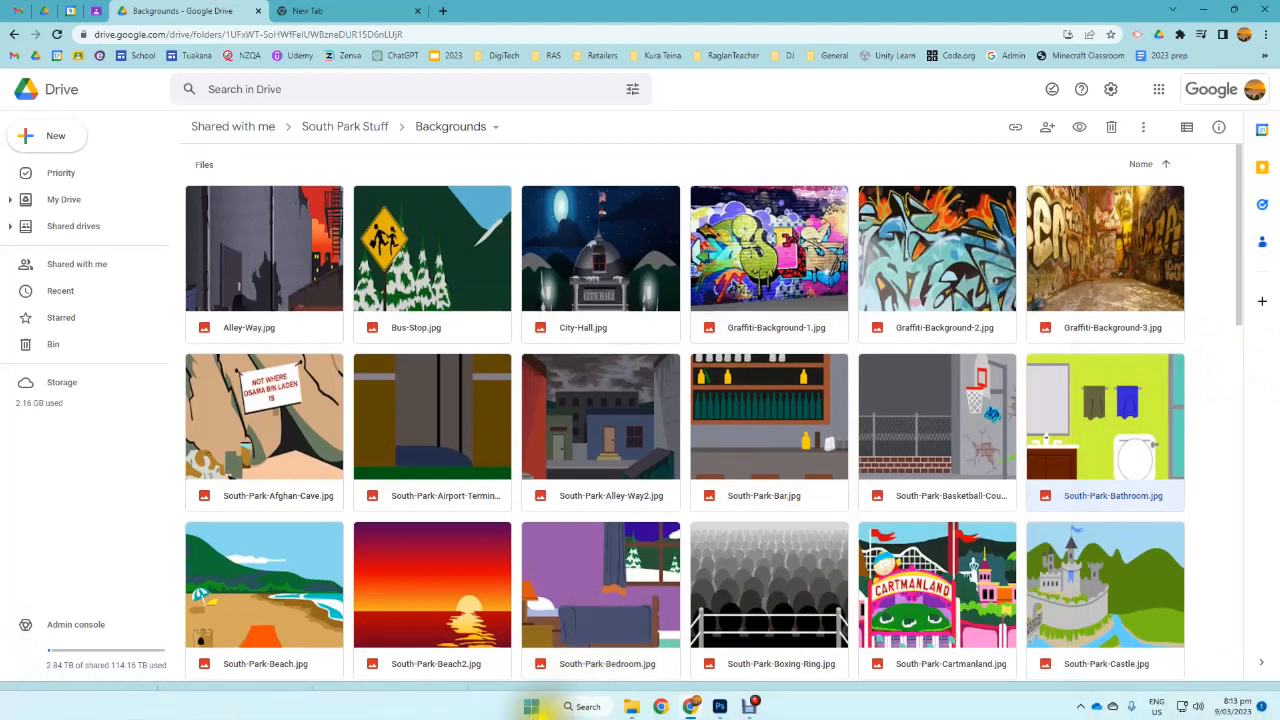
pyautogui.click(716, 707)
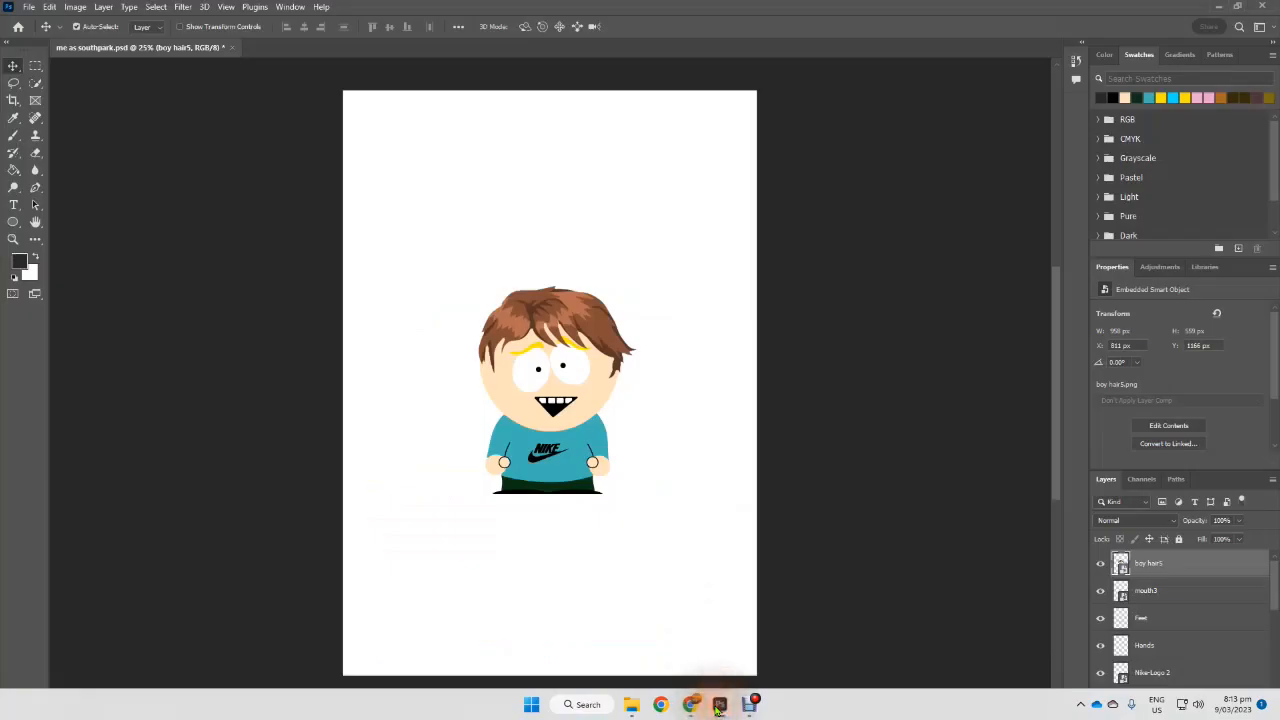
pyautogui.moveTo(631, 708)
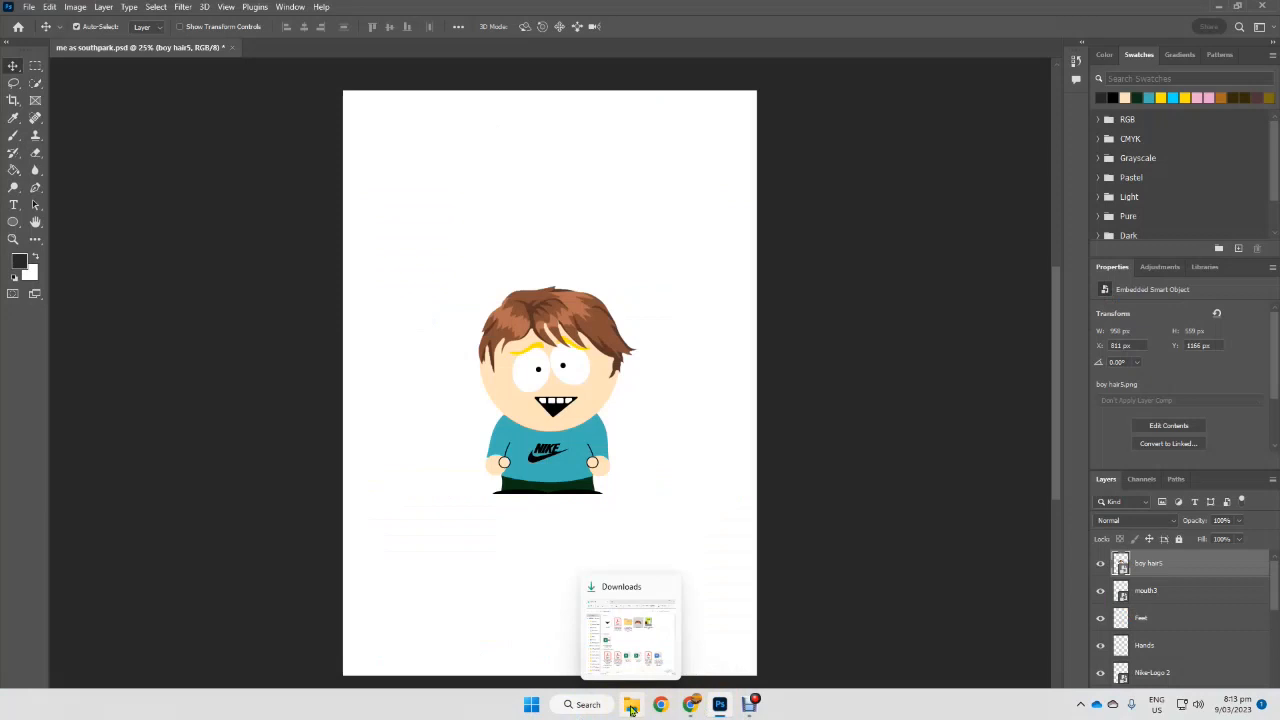
pyautogui.keyDown('ctrl'); pyautogui.click(1192, 563); pyautogui.keyUp('ctrl')
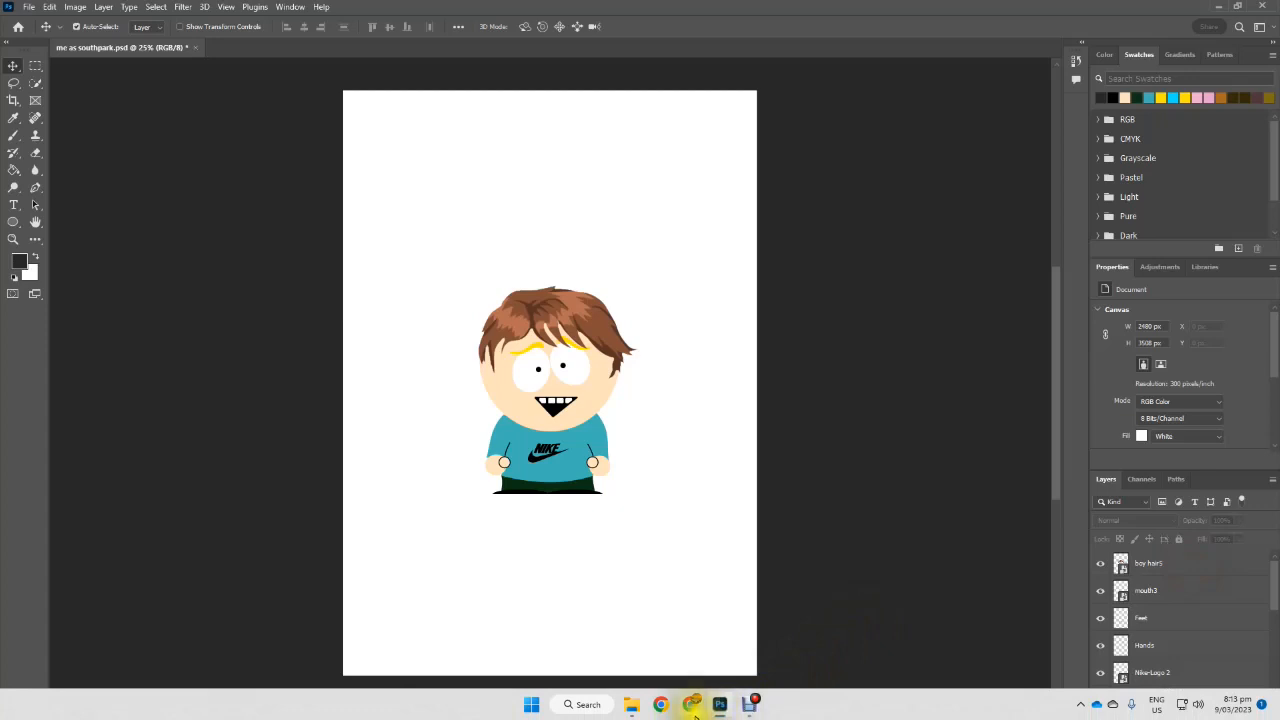
pyautogui.click(631, 704)
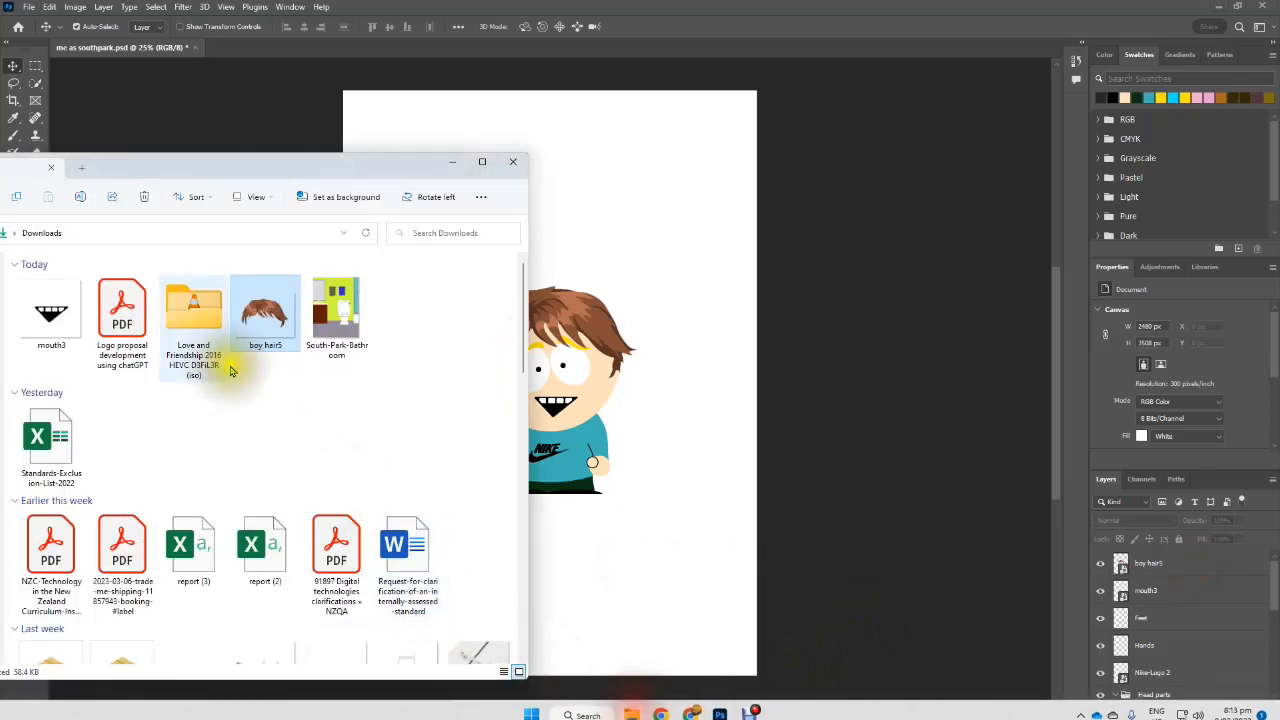
pyautogui.moveTo(336, 312); pyautogui.dragTo(658, 362)
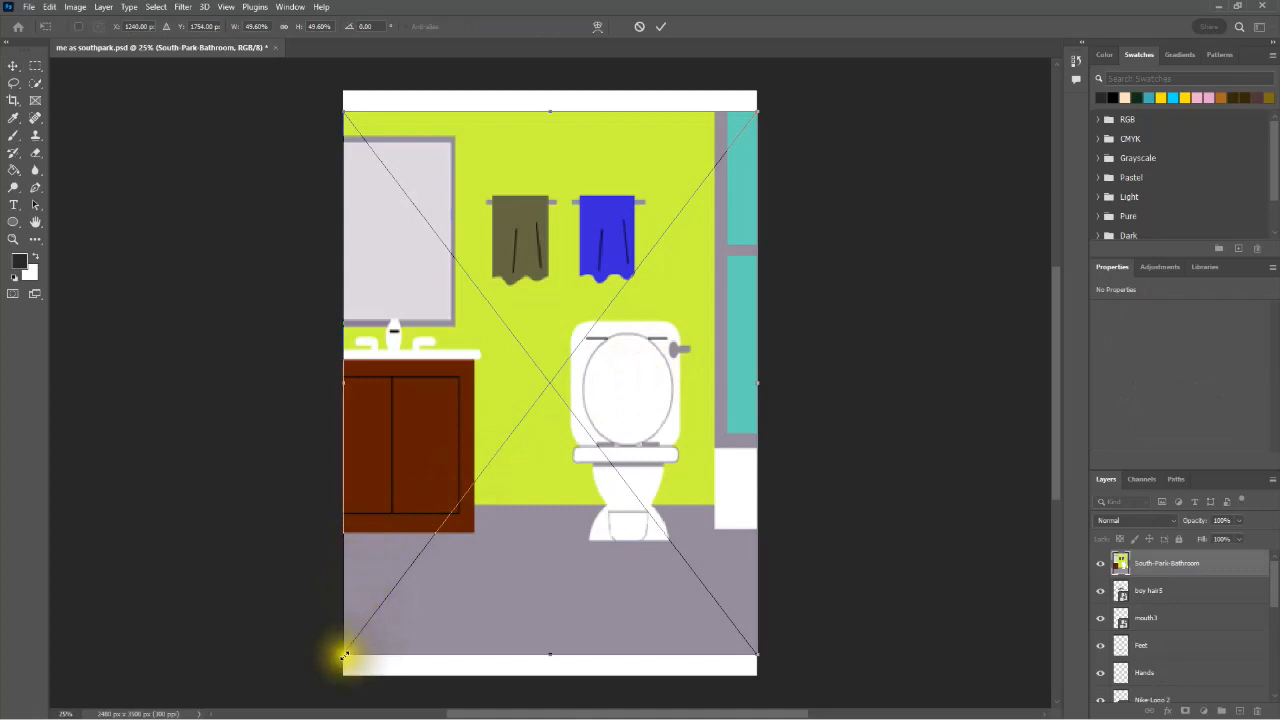
# Scale the bathroom image to about 53.6% so it covers the whole canvas, and move its layer directly below the Pants layer.
pyautogui.moveTo(343, 657); pyautogui.dragTo(327, 676)
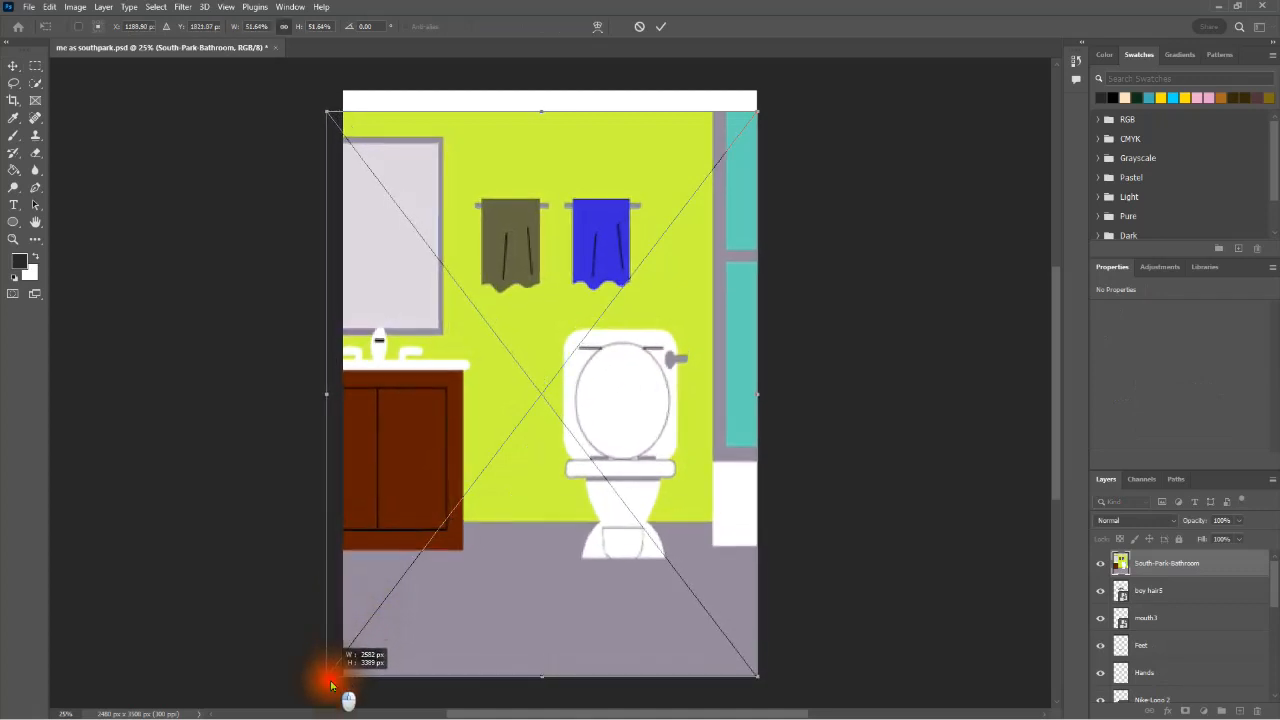
pyautogui.moveTo(759, 114); pyautogui.dragTo(775, 90)
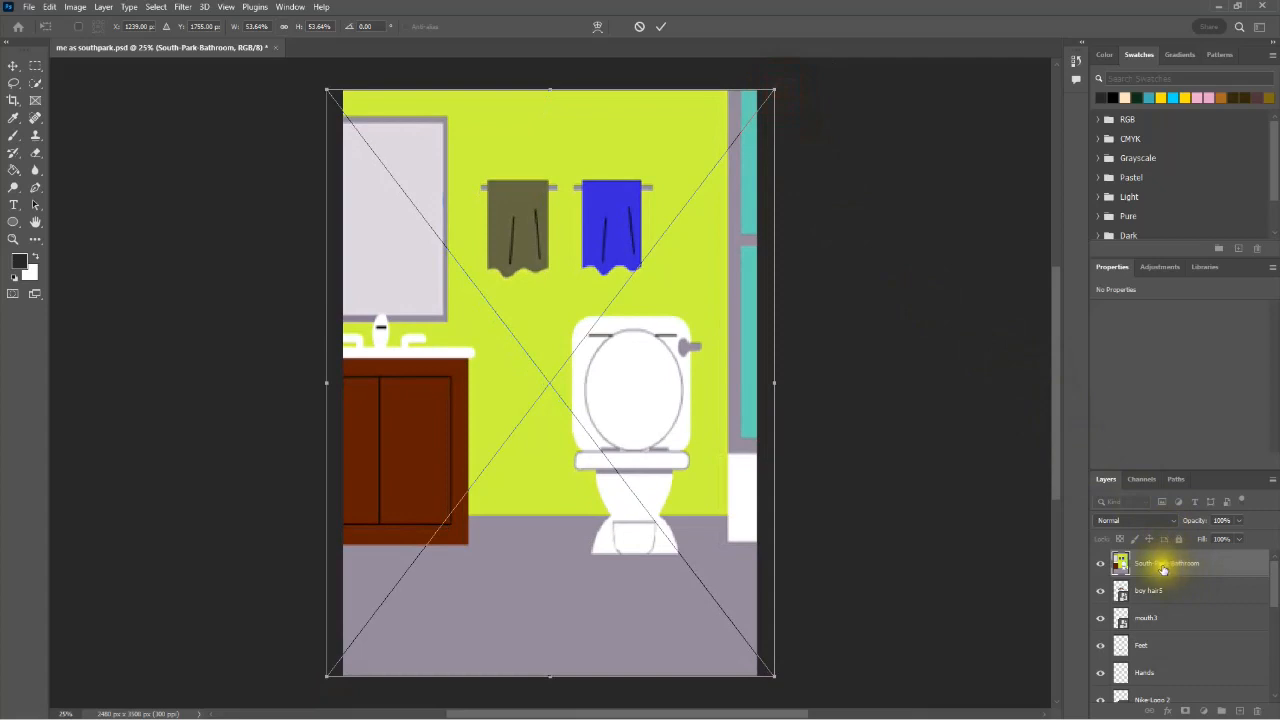
pyautogui.moveTo(1163, 569); pyautogui.dragTo(1175, 695)
pyautogui.moveTo(1178, 694); pyautogui.dragTo(1177, 648)
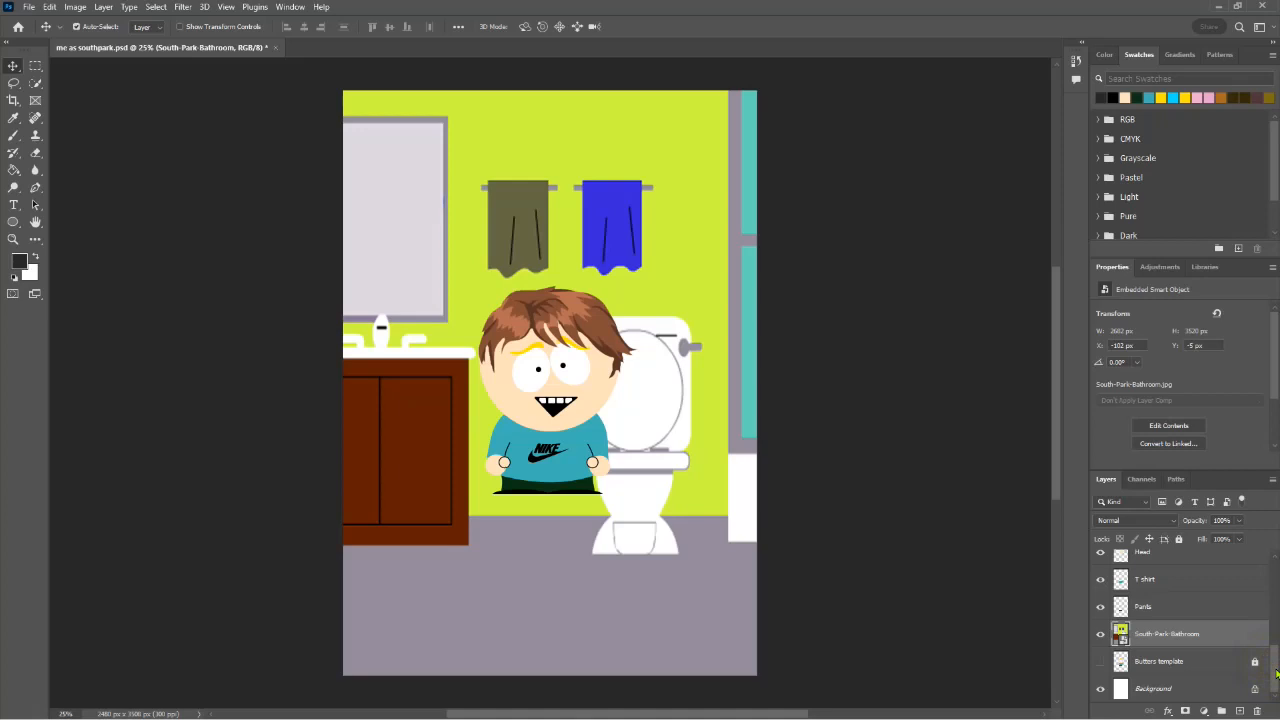
# Select all the character's layers from boy hair5 down to Pants, leaving out the bathroom background.
pyautogui.moveTo(1276, 676); pyautogui.dragTo(1271, 530)
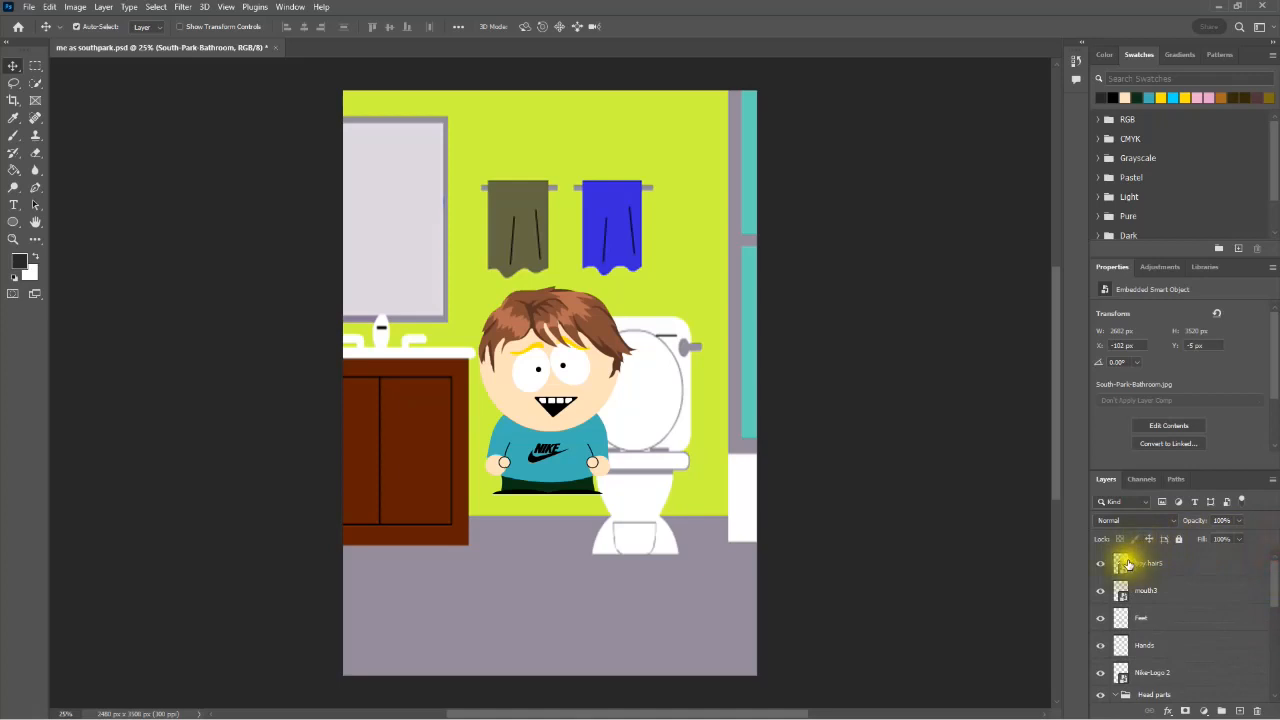
pyautogui.click(1143, 563)
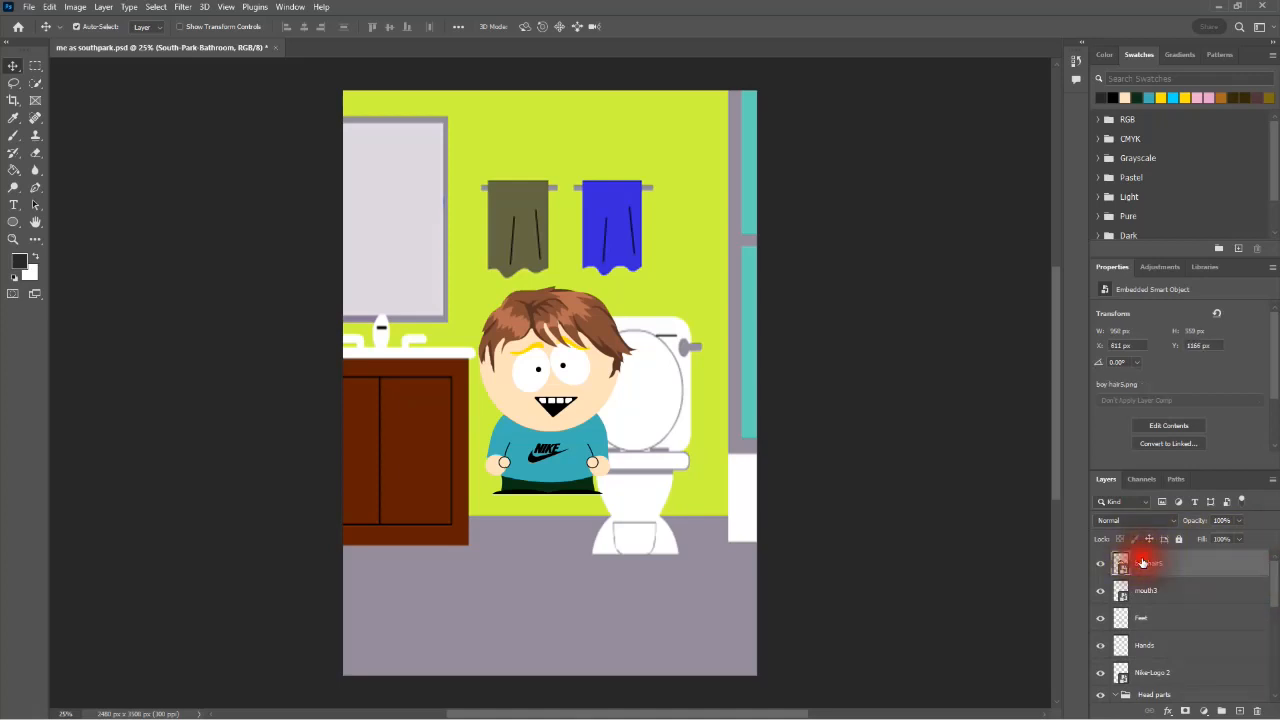
pyautogui.moveTo(1271, 582); pyautogui.dragTo(1275, 648)
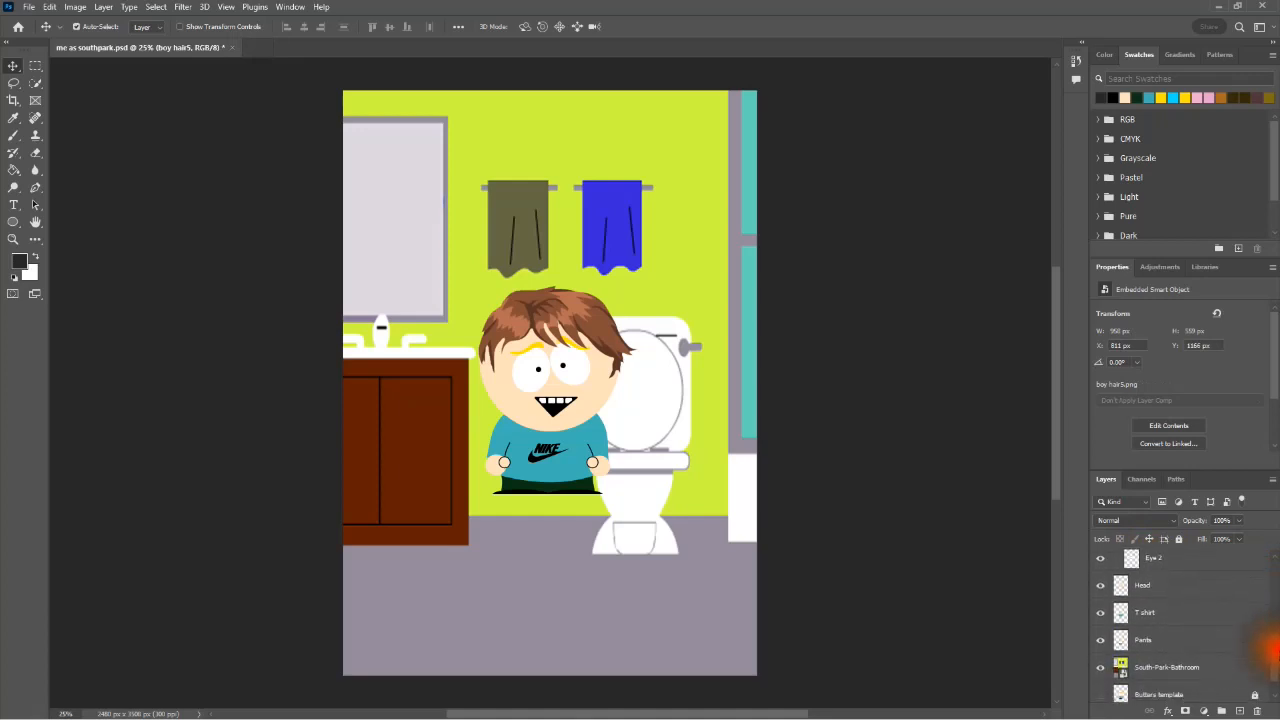
pyautogui.keyDown('shift'); pyautogui.click(1157, 641); pyautogui.keyUp('shift')
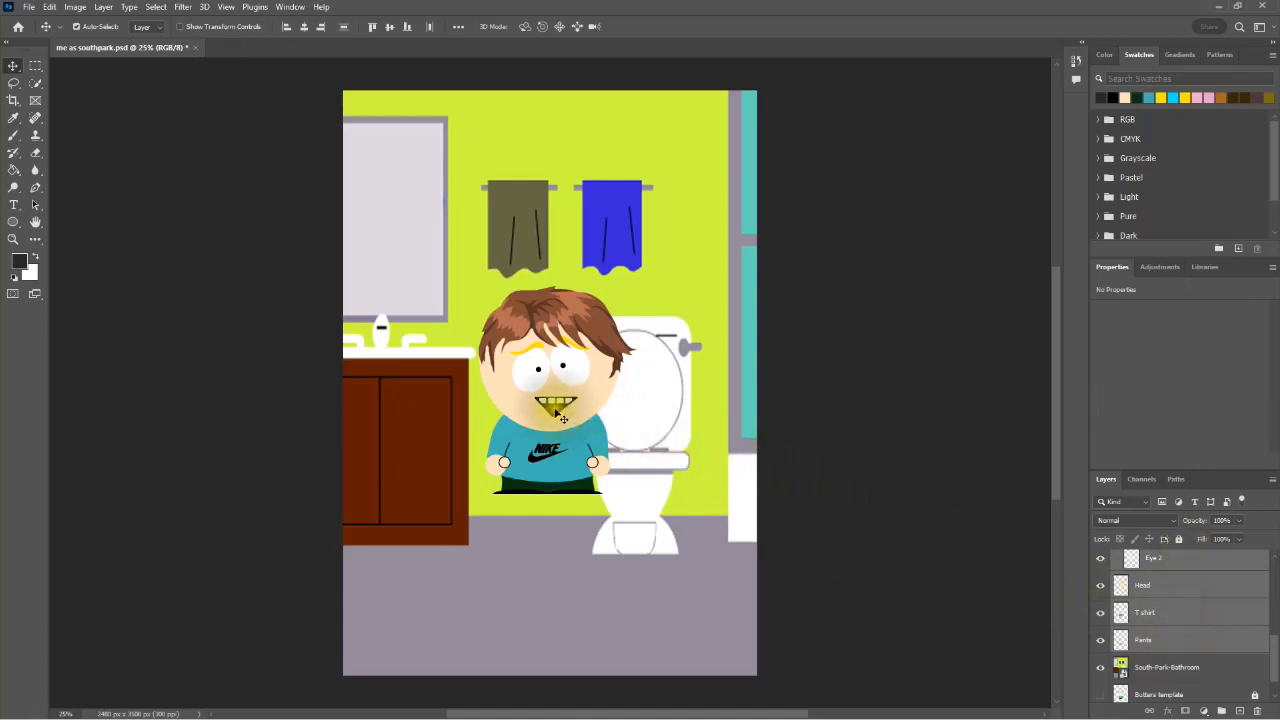
# Scale the selected character to about 121%, place it on the floor at the canvas's lower left before the cabinet, and commit the transform.
pyautogui.press('ctrl')
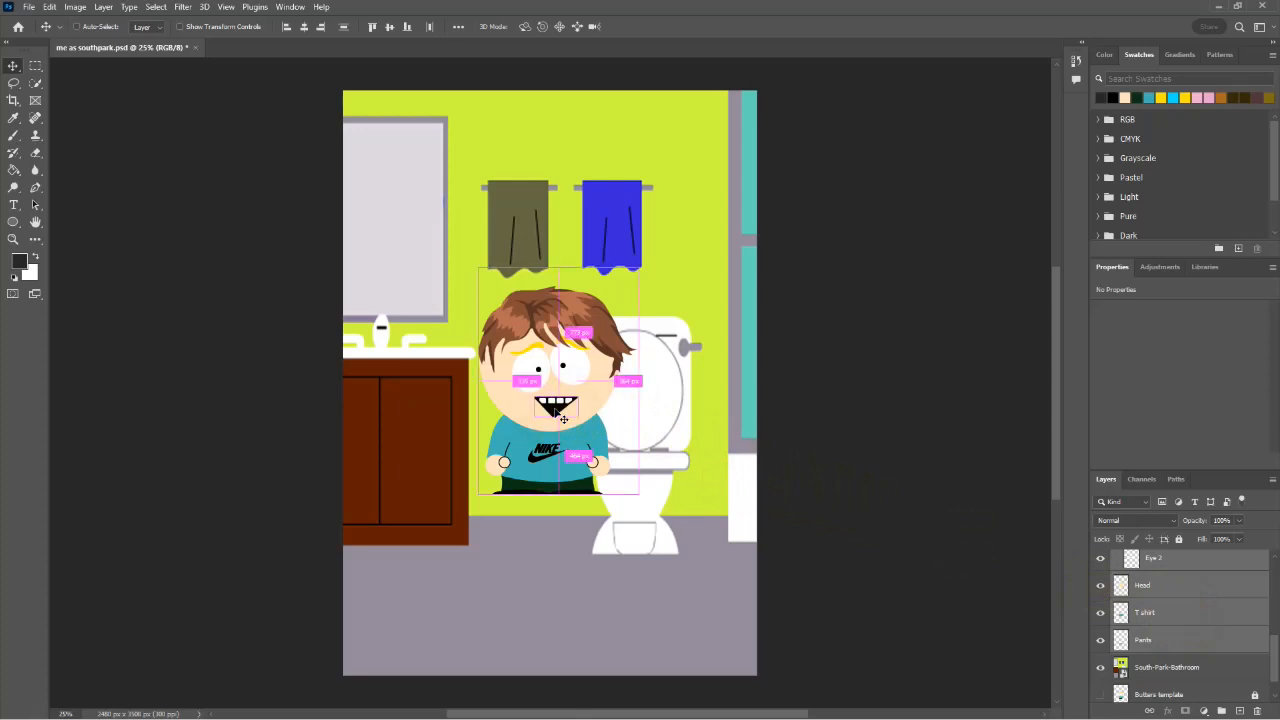
pyautogui.hotkey('ctrl', 't')
pyautogui.moveTo(565, 375); pyautogui.dragTo(500, 512)
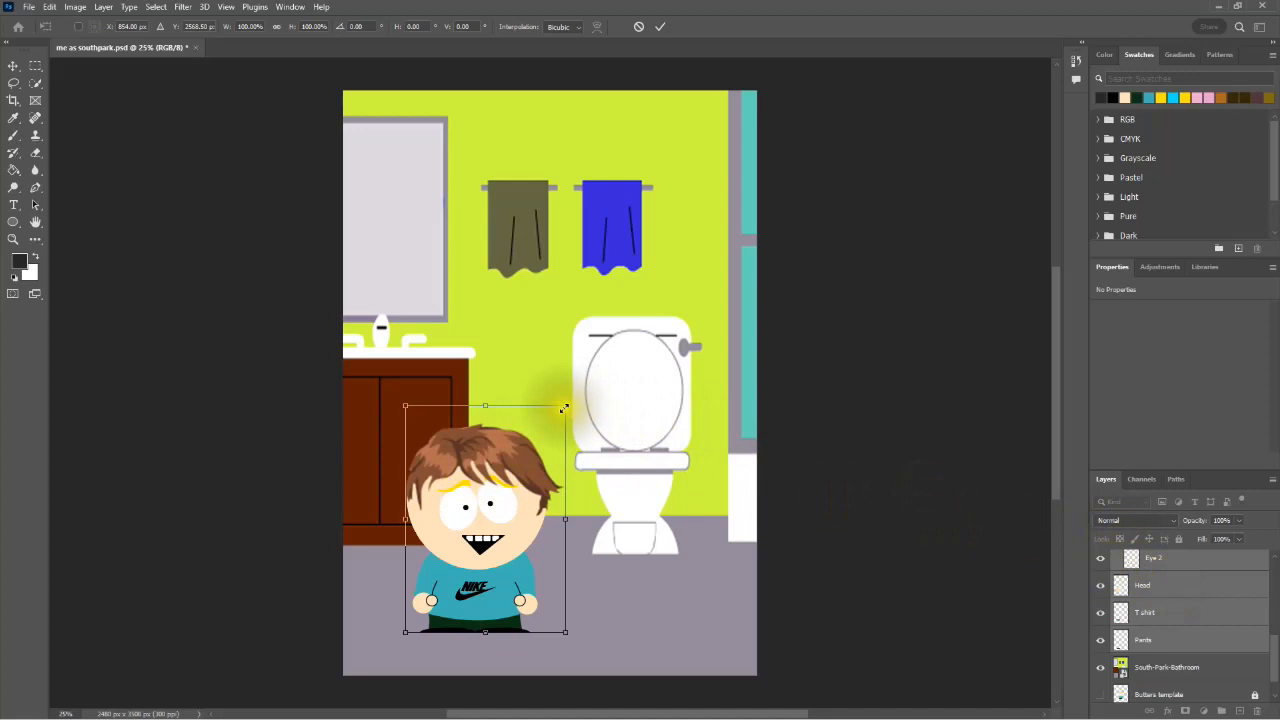
pyautogui.moveTo(564, 408); pyautogui.dragTo(591, 356)
pyautogui.moveTo(502, 459); pyautogui.dragTo(465, 468)
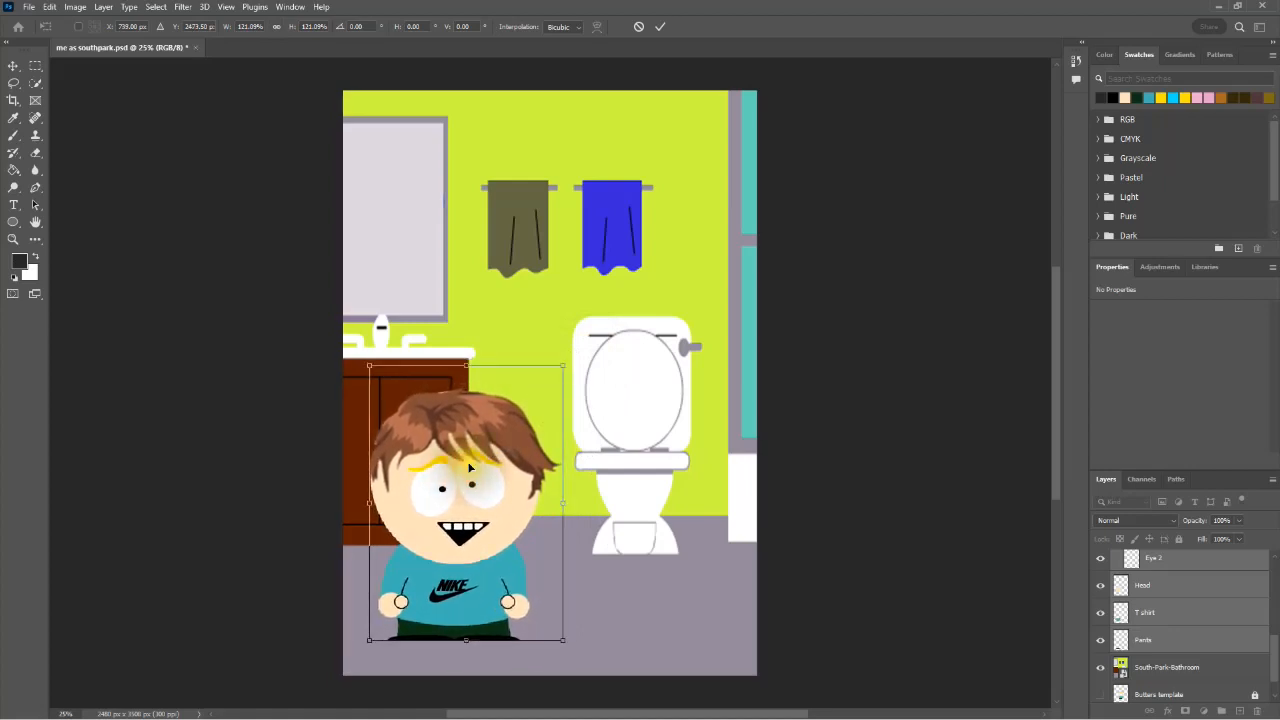
pyautogui.click(659, 28)
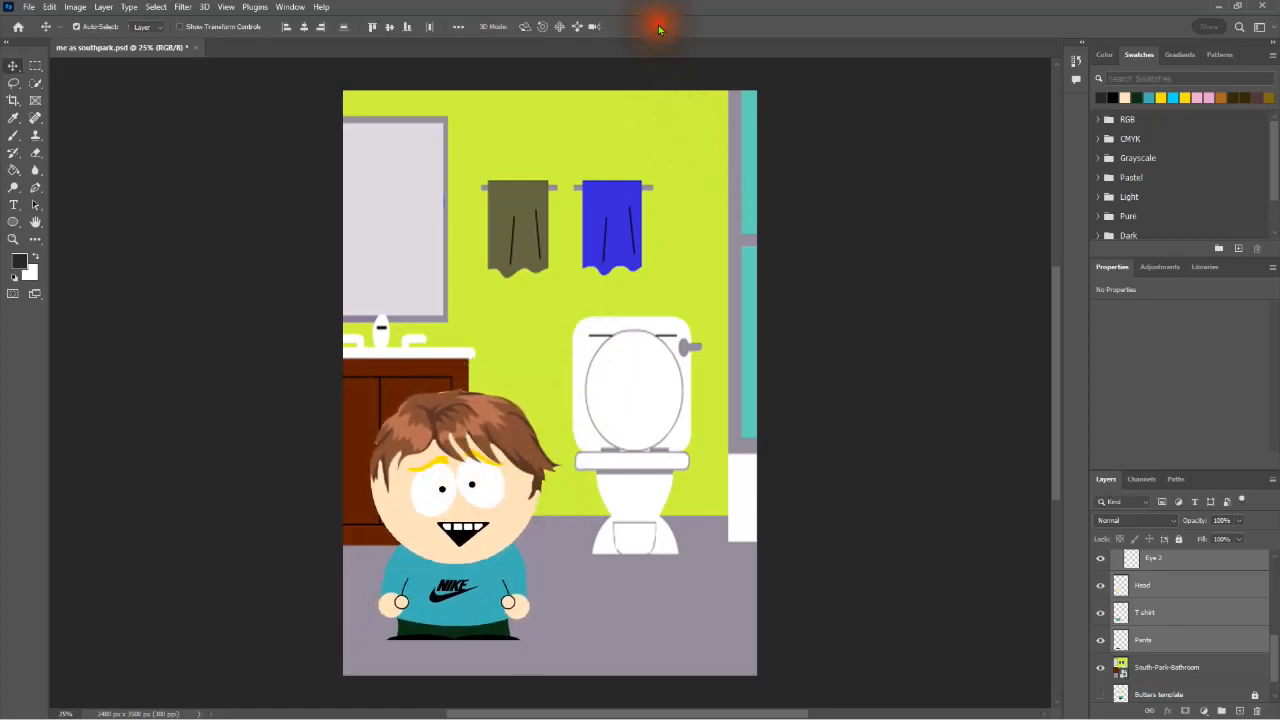